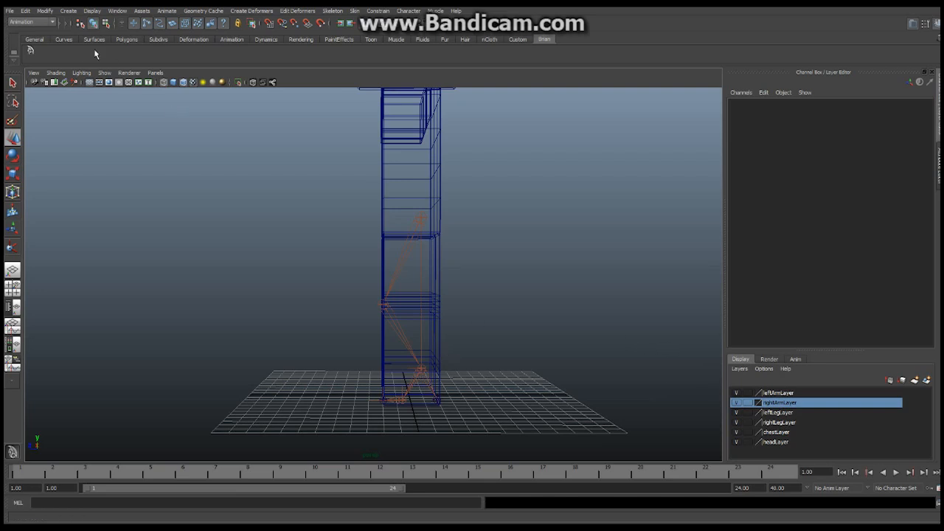
Create an empty group and name it Toe_Ball_Ankle_NULL_L.
click(27, 12)
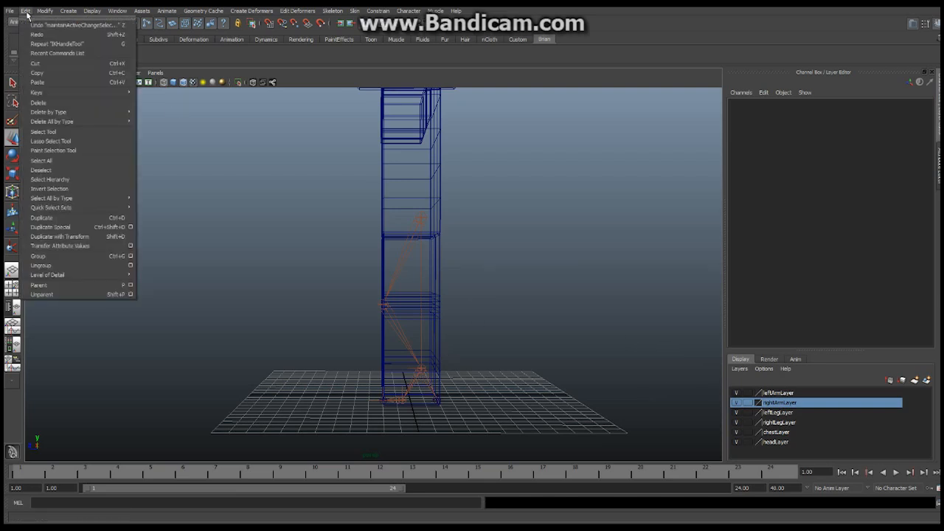
click(44, 256)
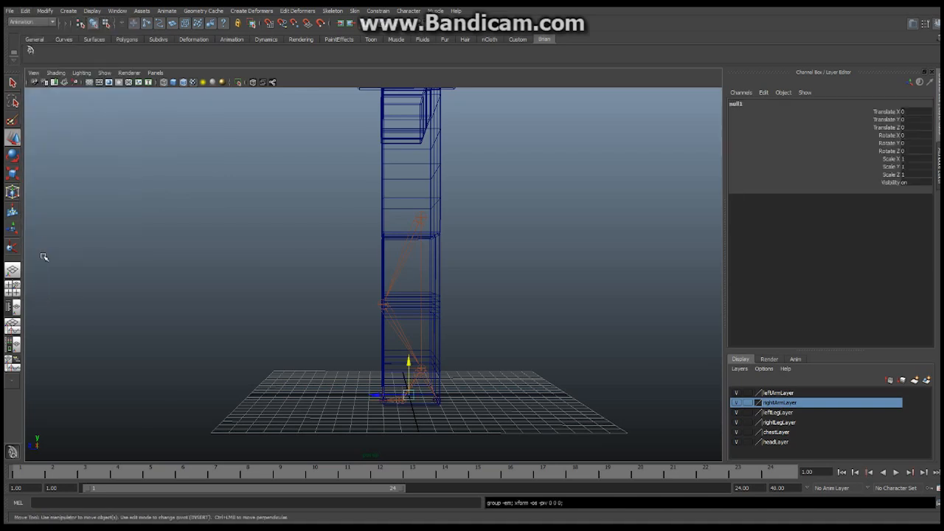
click(750, 104)
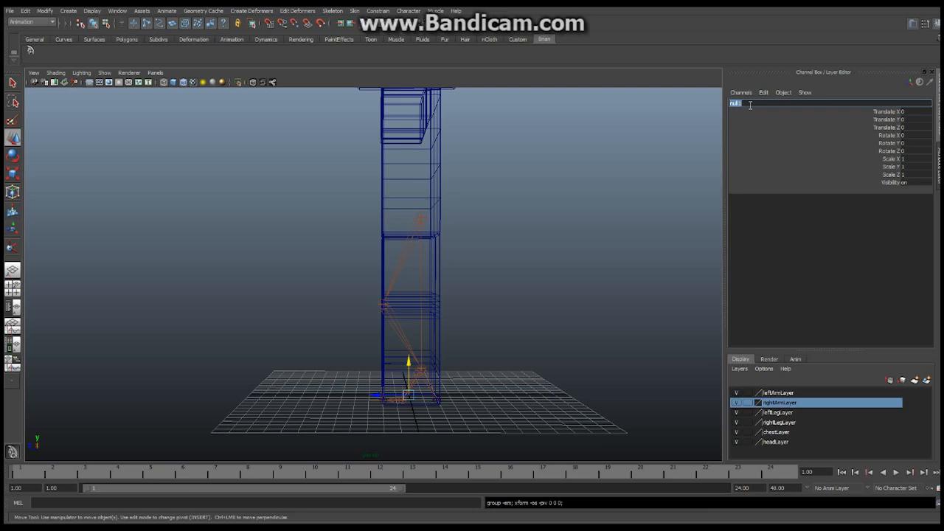
text(To)
text(e_Ball)
text(TAnk)
text(le_NULL_L)
key(Return)
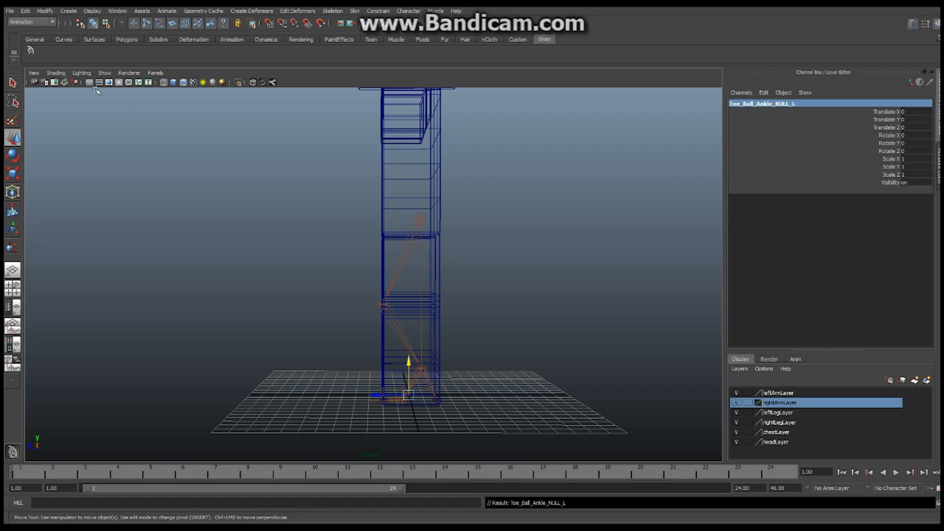
With nothing selected, create a second empty group and name it Ball_Ankle_NULL_L.
click(291, 278)
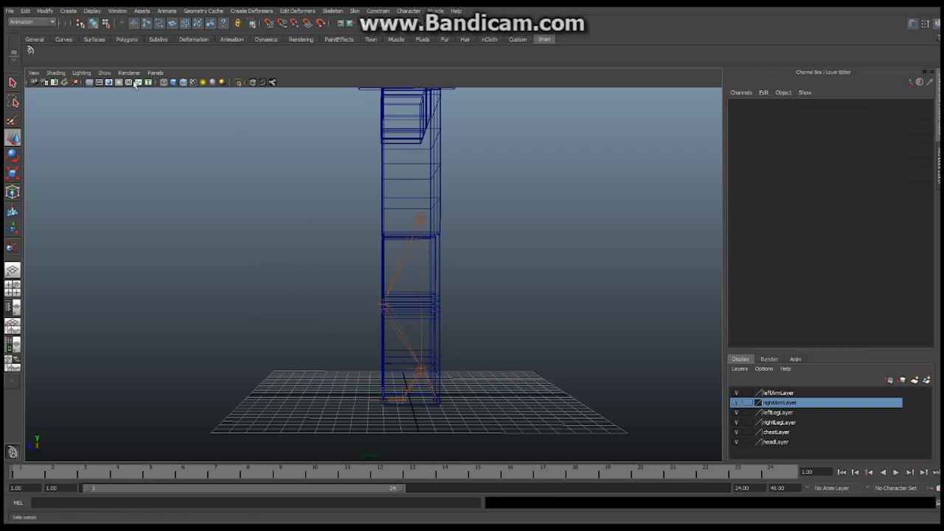
click(25, 10)
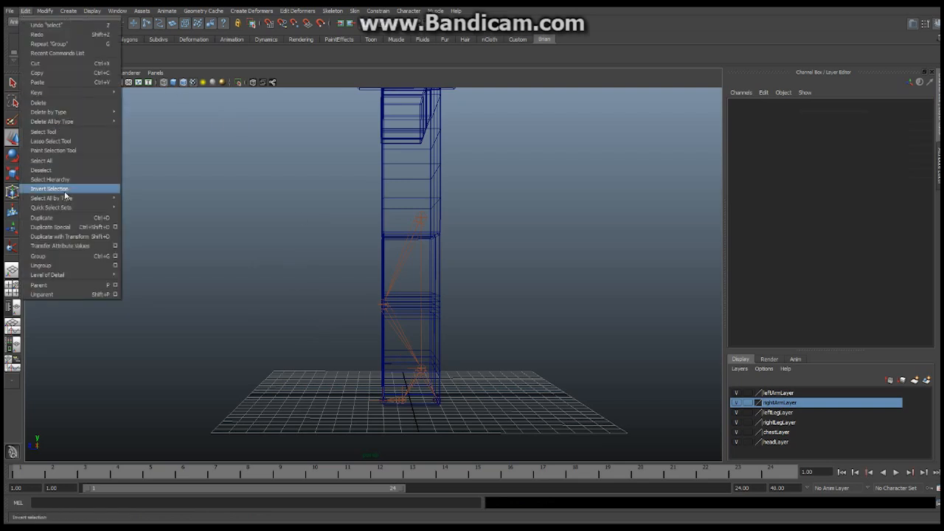
click(50, 256)
double_click(742, 104)
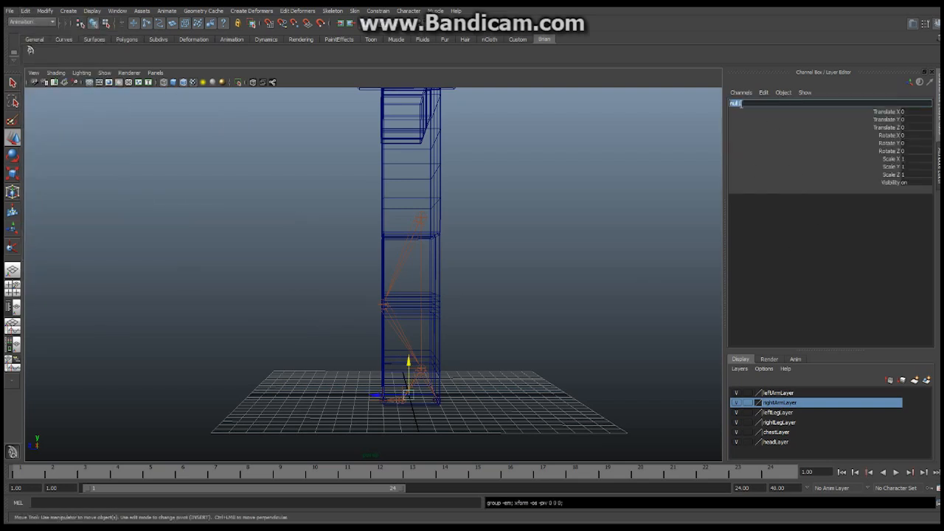
text(Roo)
text(l_Ankle_NULL_L)
key(Return)
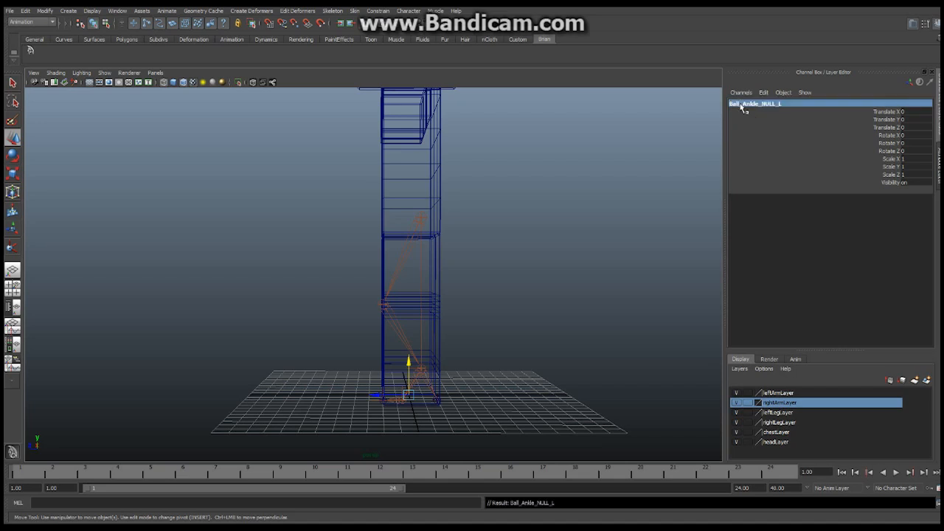
Open the Outliner and point-constrain Toe_Ball_Ankle_NULL_L to the left toe joint bn_Toe_L, with Maintain offset off and all axes constrained.
click(118, 11)
click(143, 85)
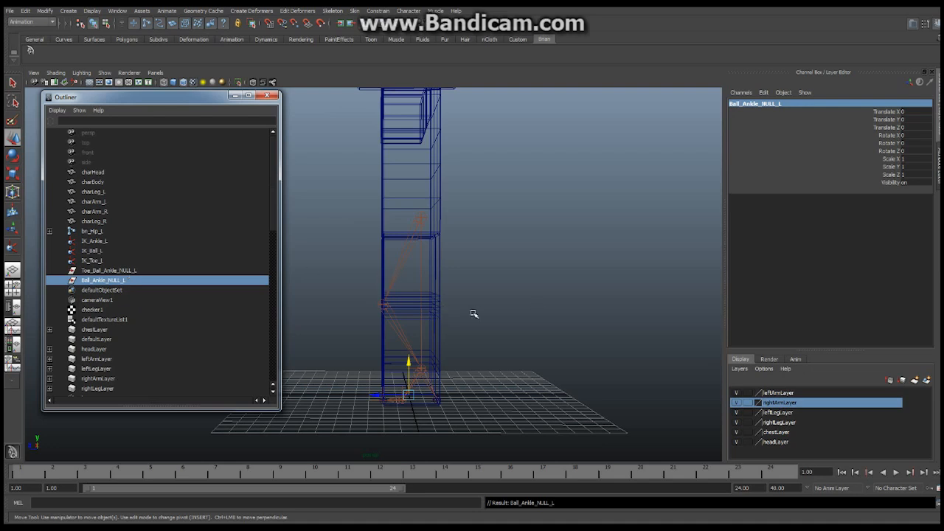
alt+middle_drag(497, 327, 502, 285)
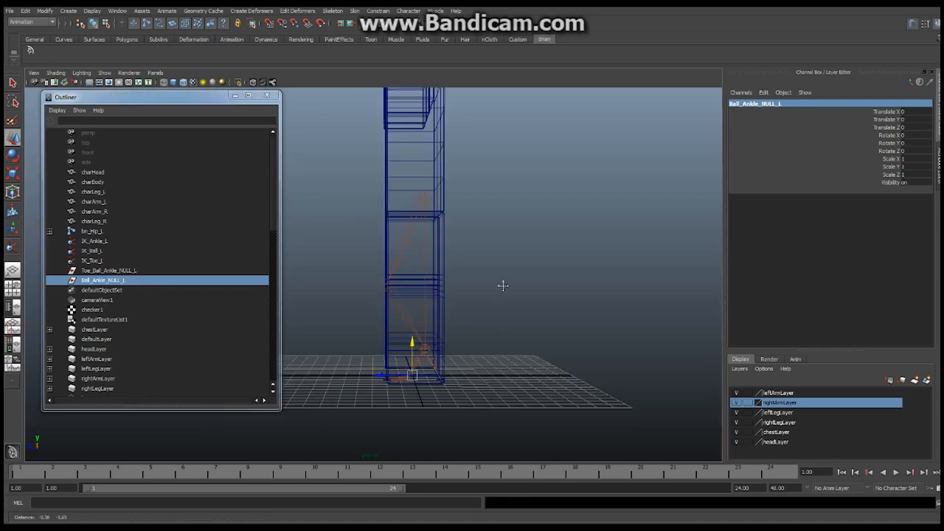
alt+drag(503, 285, 458, 349)
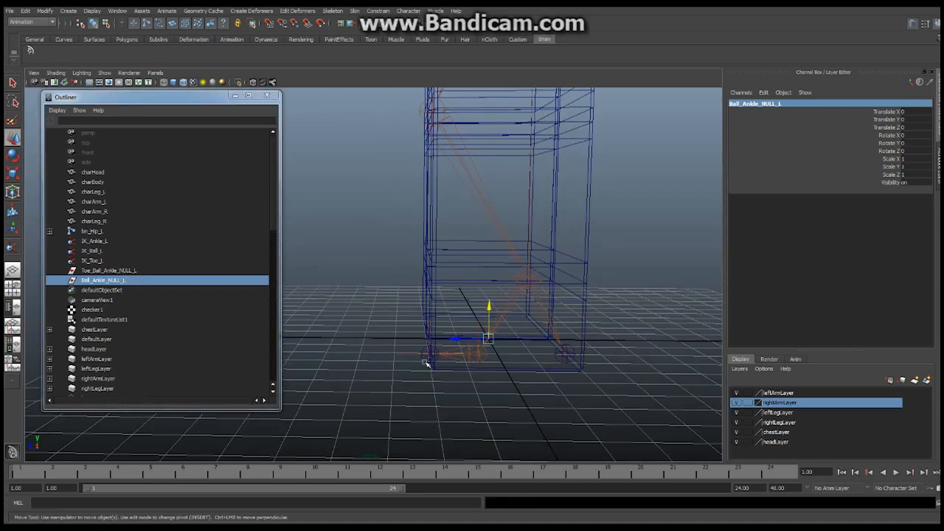
click(428, 360)
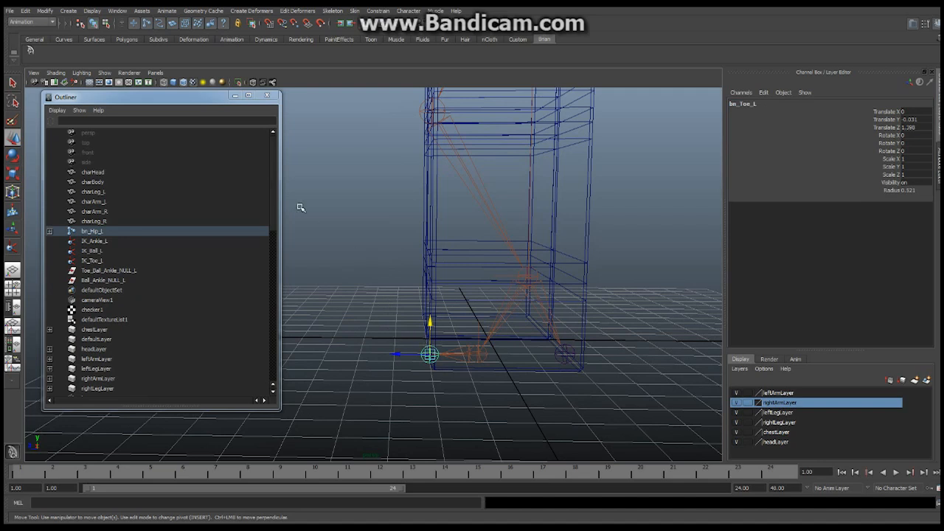
click(127, 271)
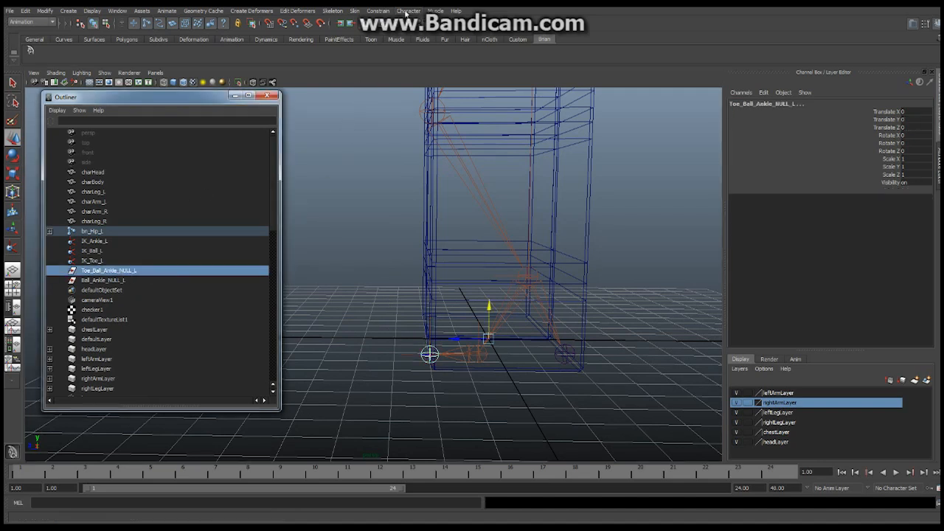
click(378, 11)
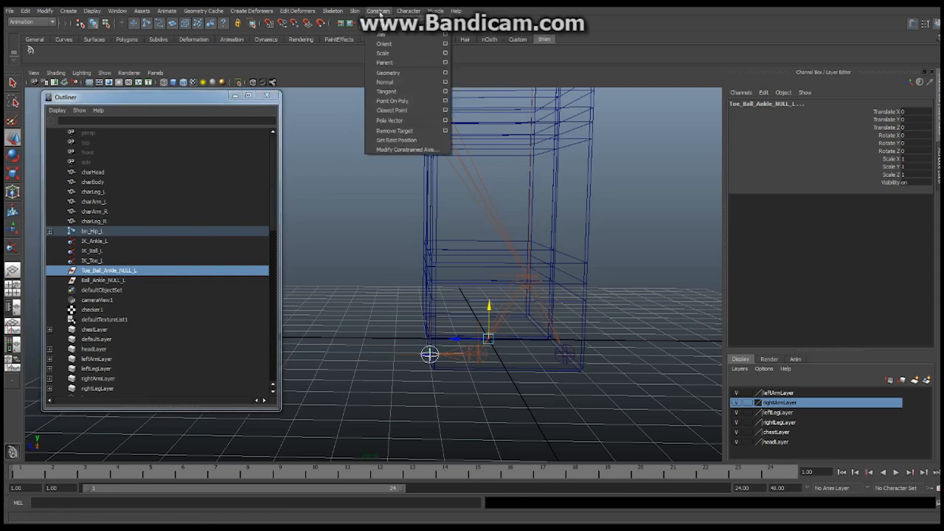
click(445, 34)
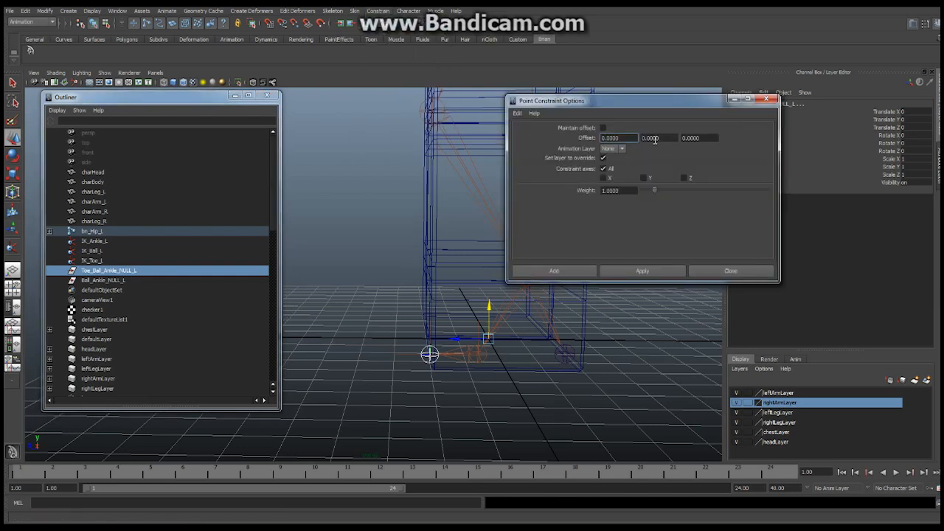
click(572, 271)
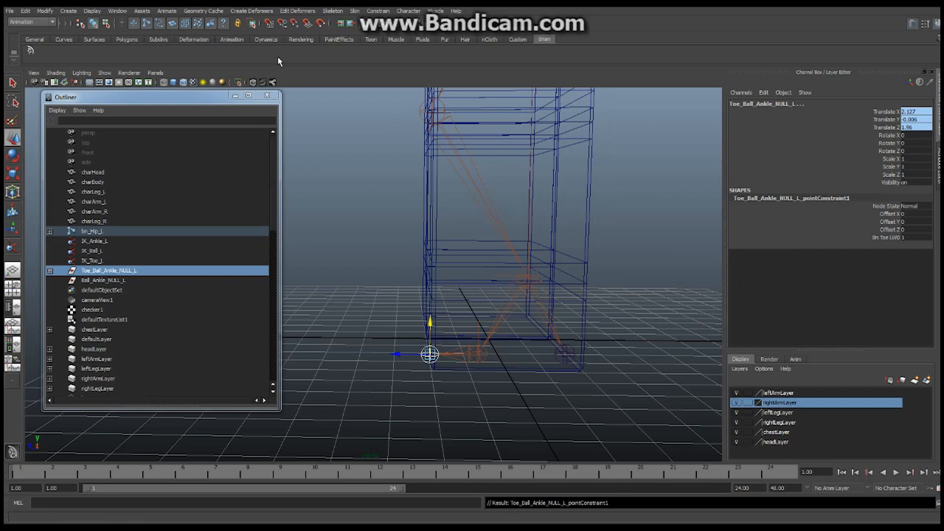
Orient-constrain Toe_Ball_Ankle_NULL_L to the toe joint on all axes, with Maintain offset off.
click(378, 12)
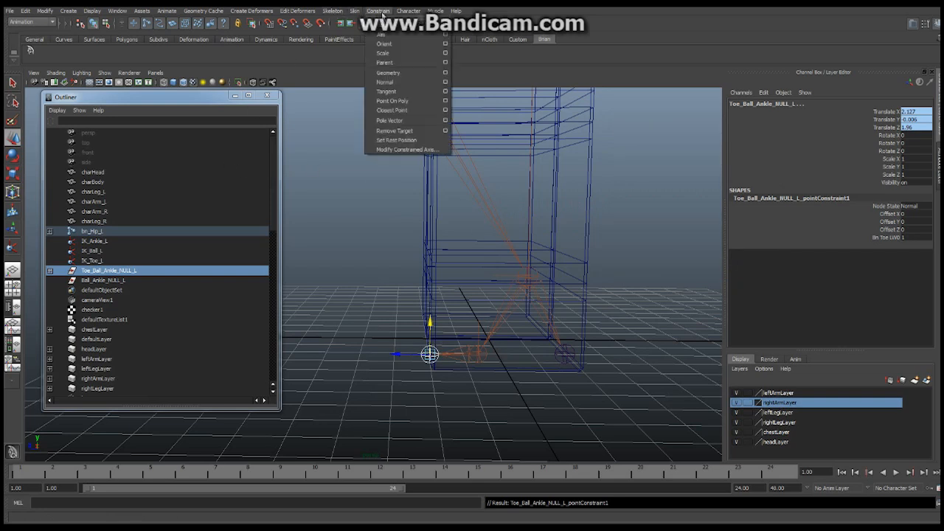
click(445, 45)
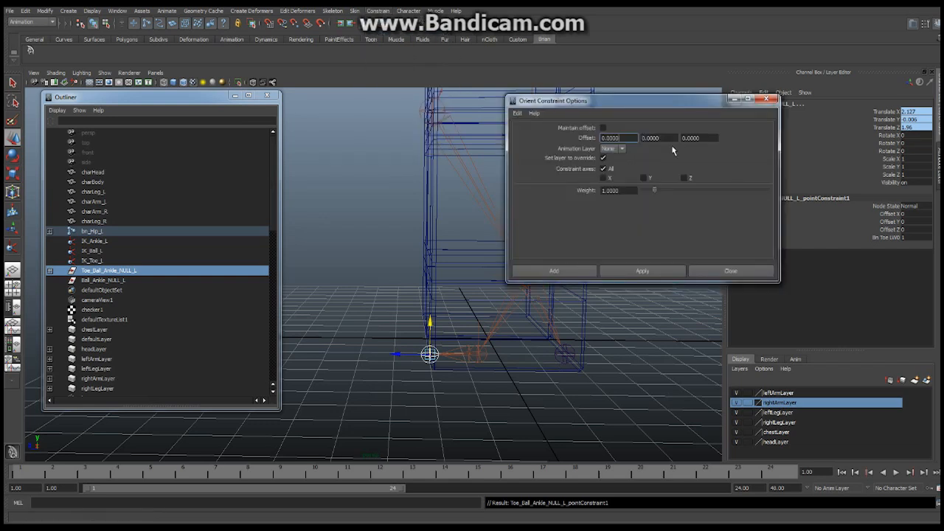
click(573, 268)
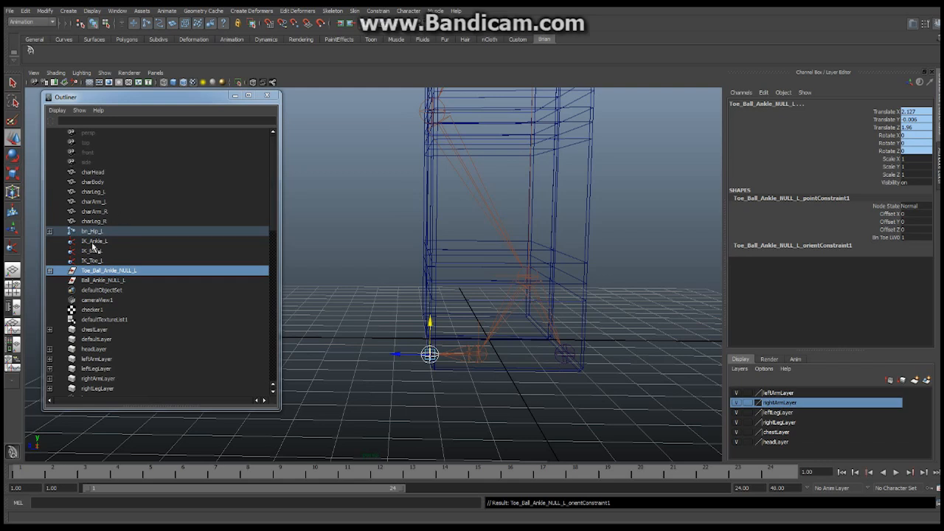
Delete the point and orient constraints under Toe_Ball_Ankle_NULL_L.
click(49, 270)
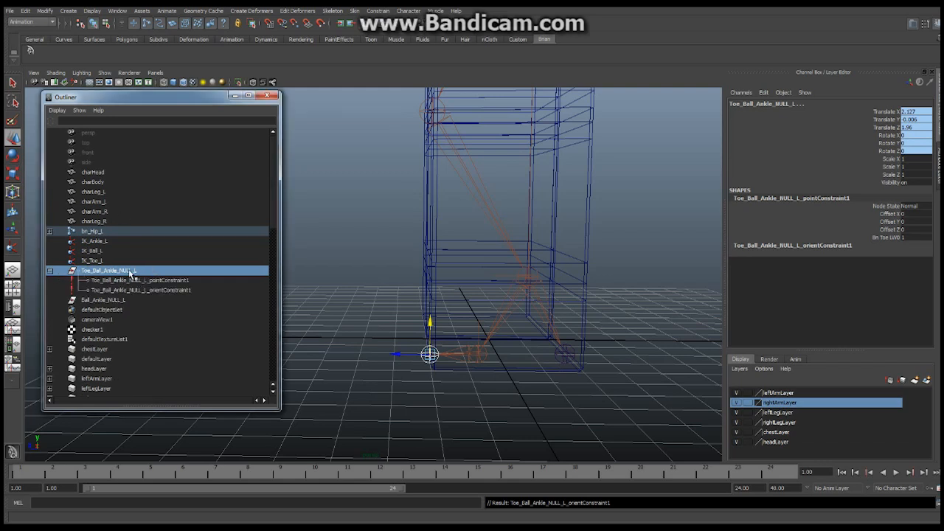
click(155, 281)
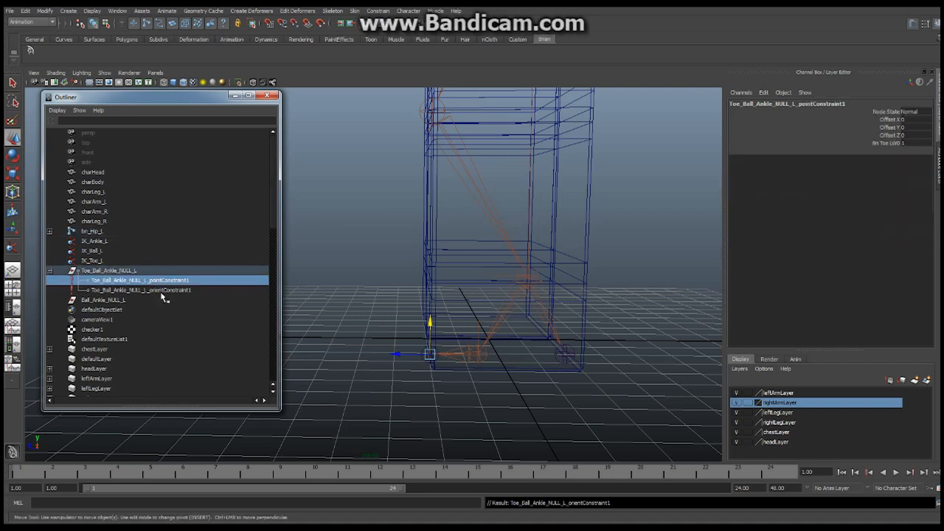
ctrl+click(163, 290)
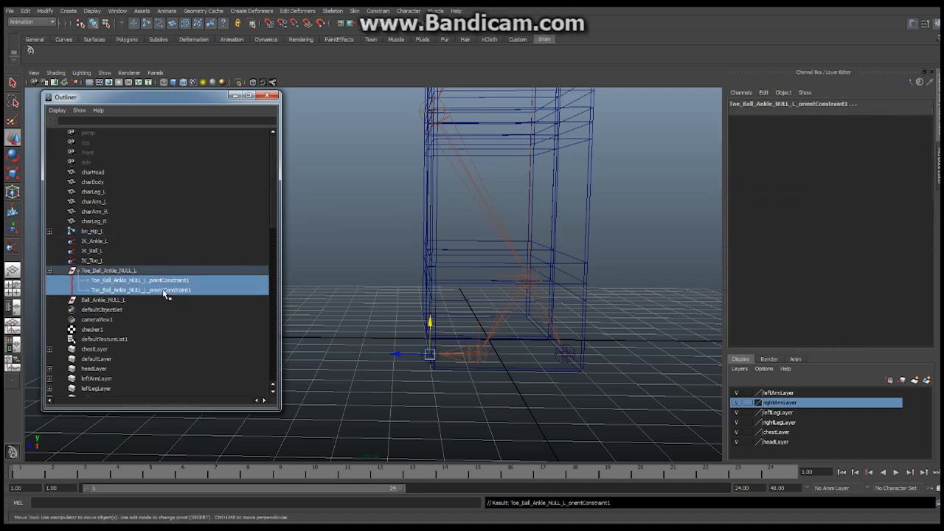
key(Delete)
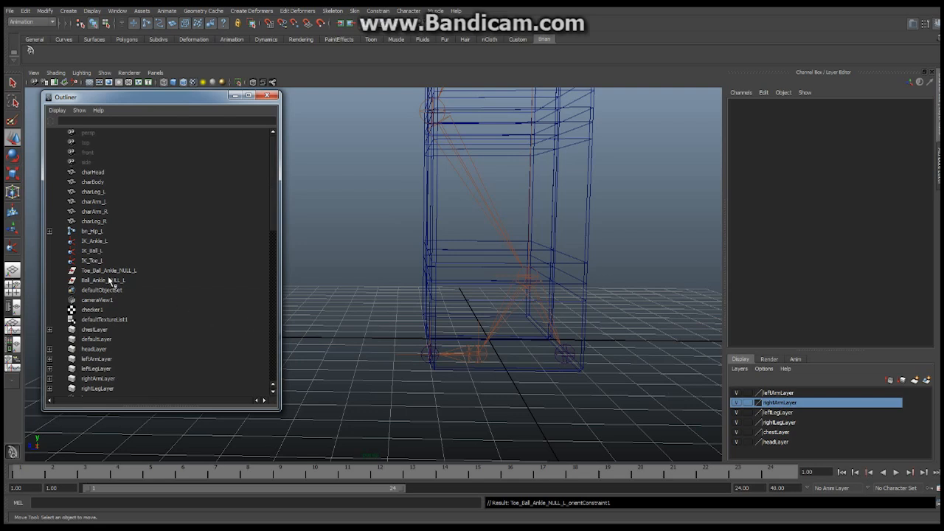
Point-constrain and orient-constrain Ball_Ankle_NULL_L to the left ball joint bn_Ball_L.
click(484, 358)
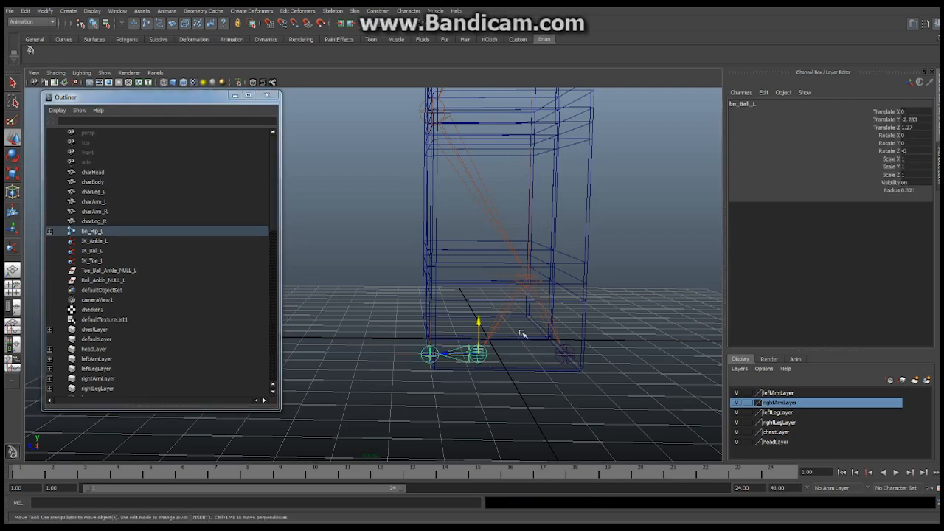
click(115, 280)
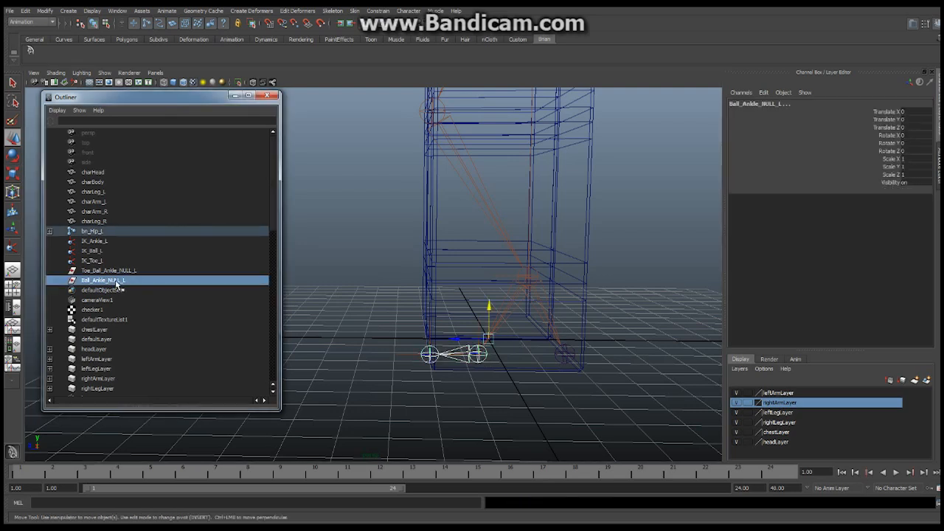
click(377, 10)
click(385, 35)
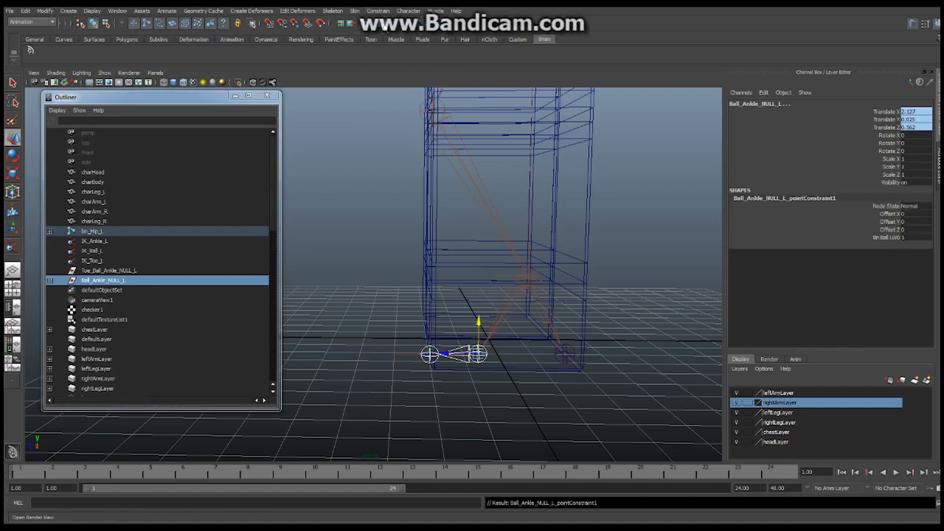
click(378, 10)
click(392, 45)
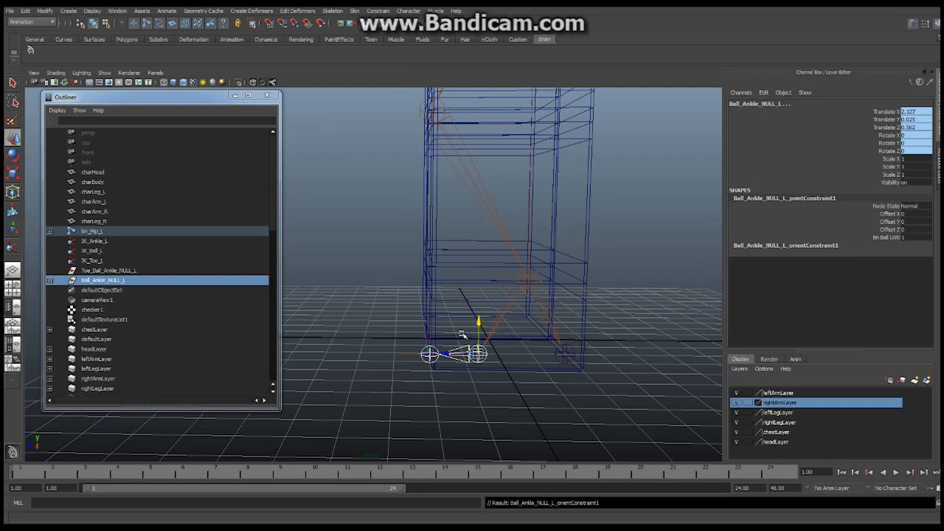
Delete the point and orient constraints under Ball_Ankle_NULL_L.
click(49, 280)
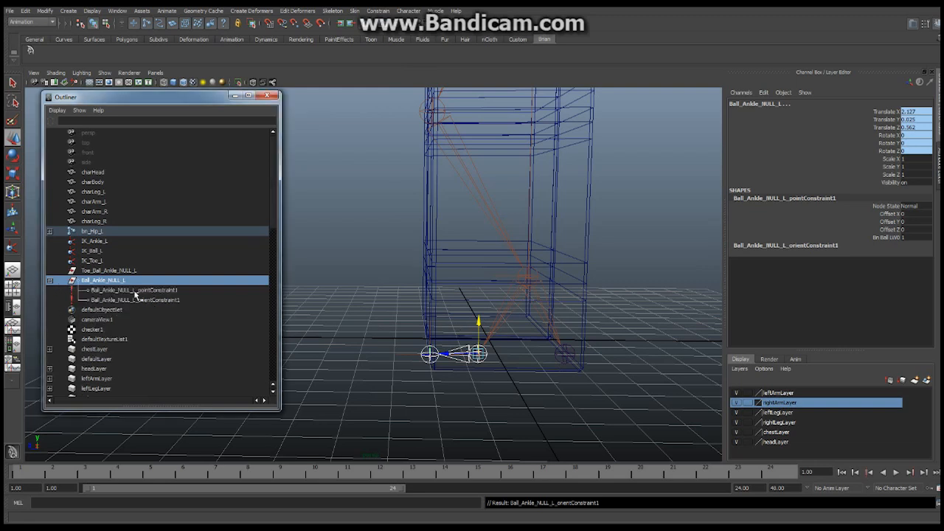
click(135, 291)
ctrl+click(153, 301)
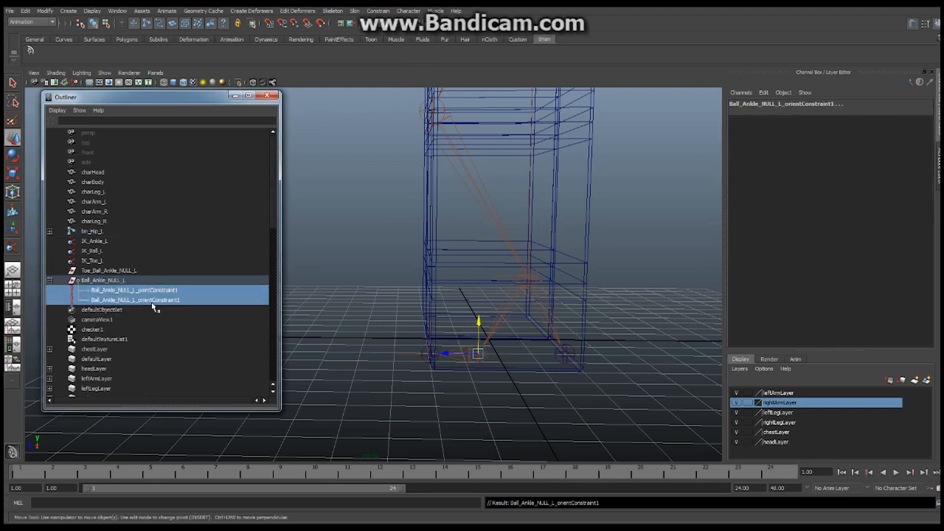
key(Delete)
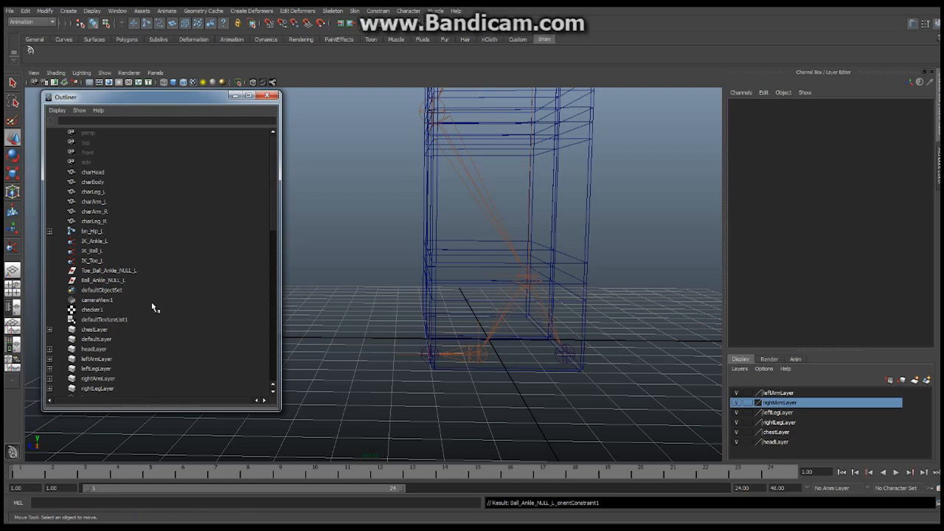
Duplicate Toe_Ball_Ankle_NULL_L as Foot_Rock_NULL_L and parent the copy under Toe_Ball_Ankle_NULL_L.
click(129, 272)
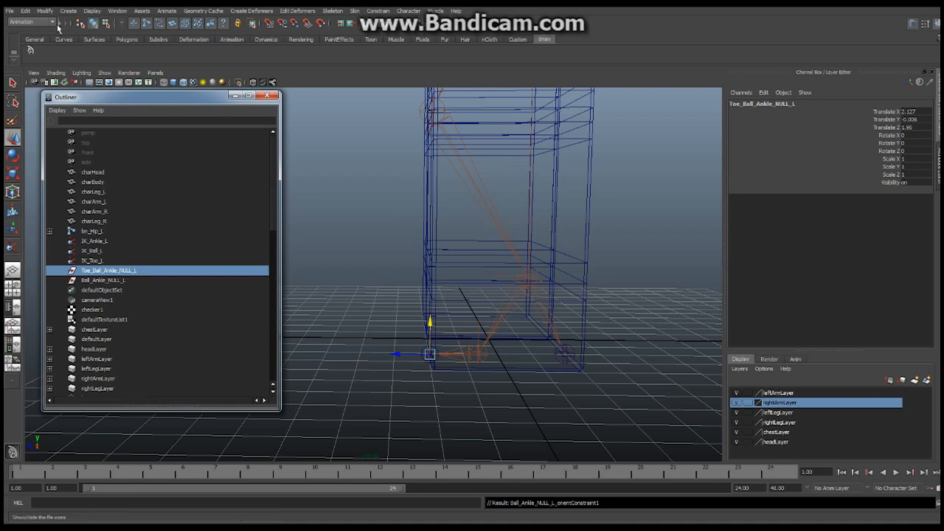
click(25, 11)
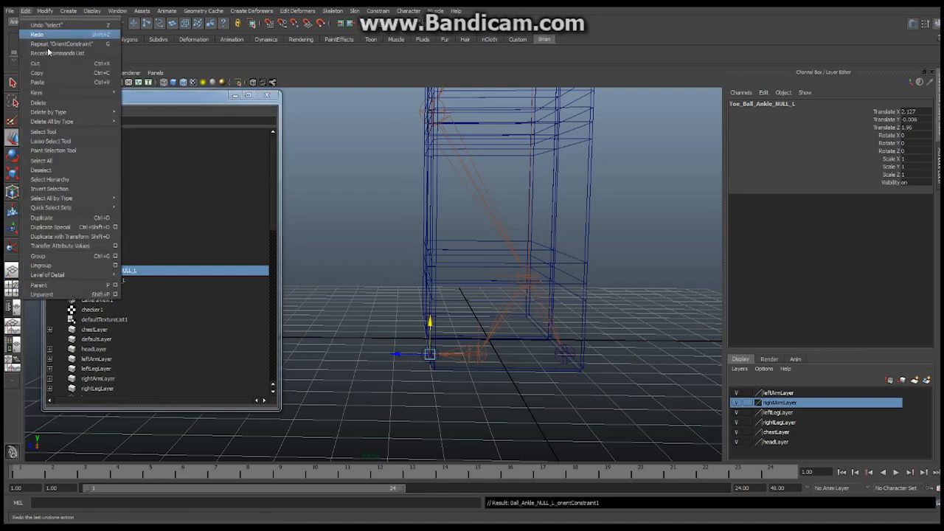
click(58, 218)
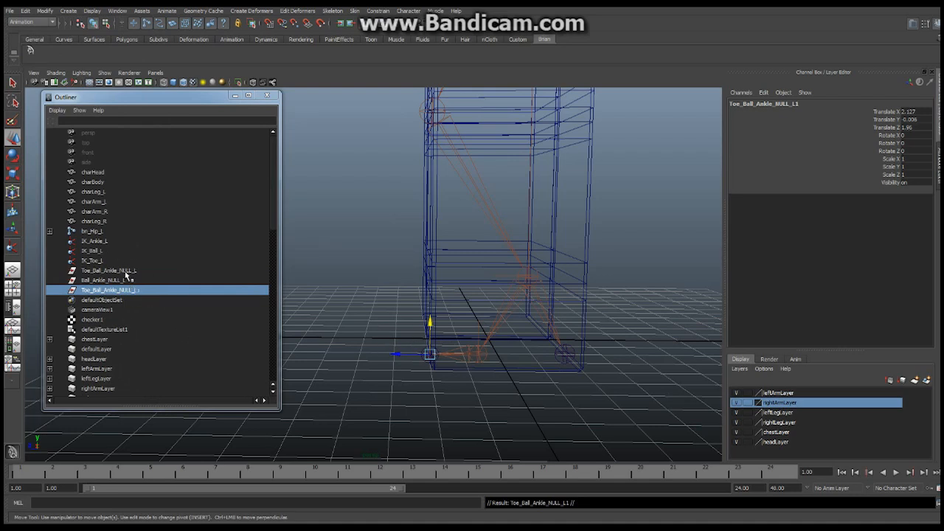
double_click(780, 103)
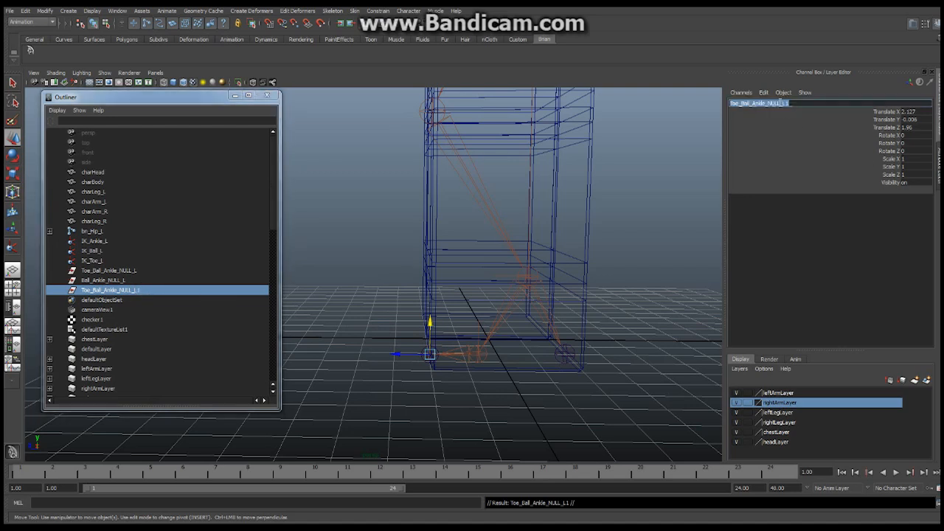
text(P)
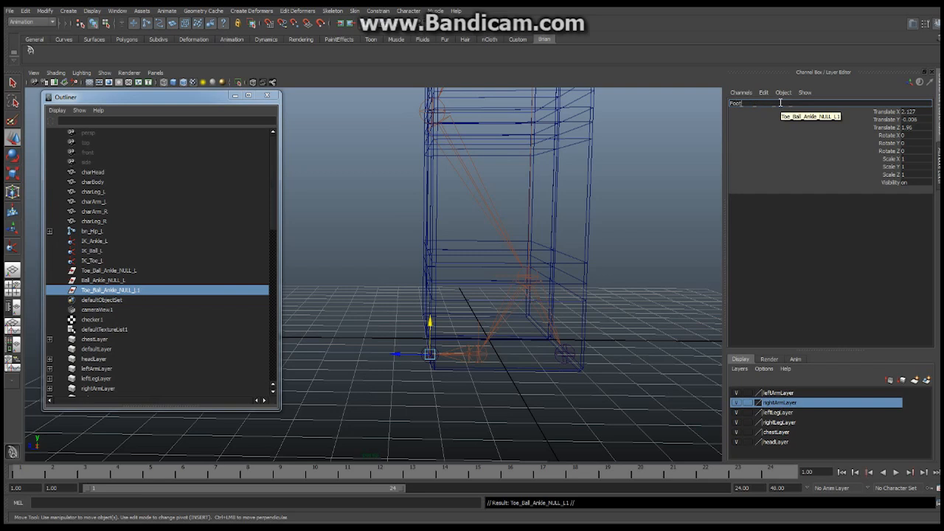
text(oot_Roll)
text(_NULL_L)
key(Return)
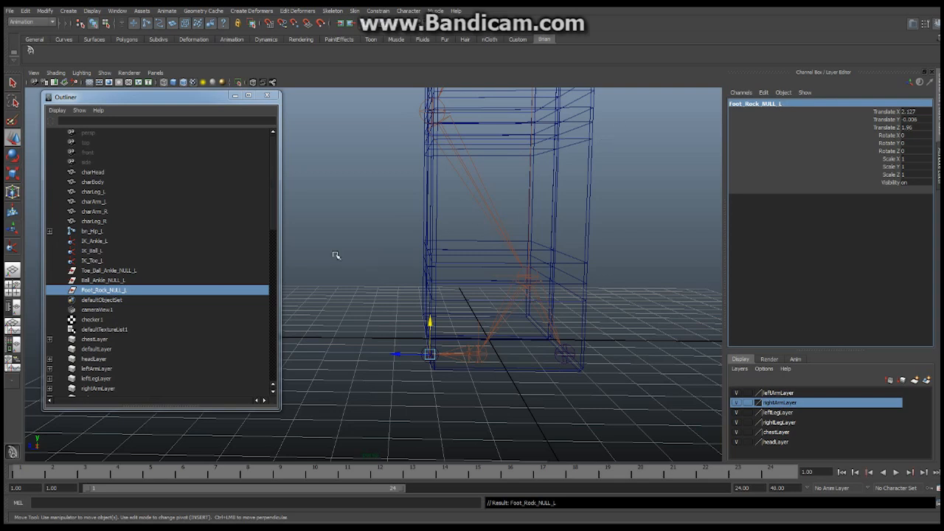
click(125, 292)
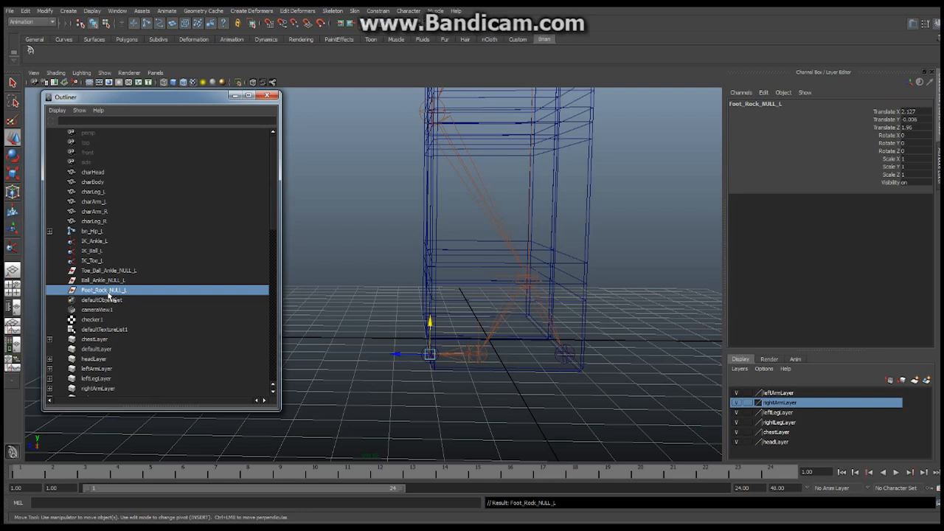
middle_drag(109, 295, 113, 272)
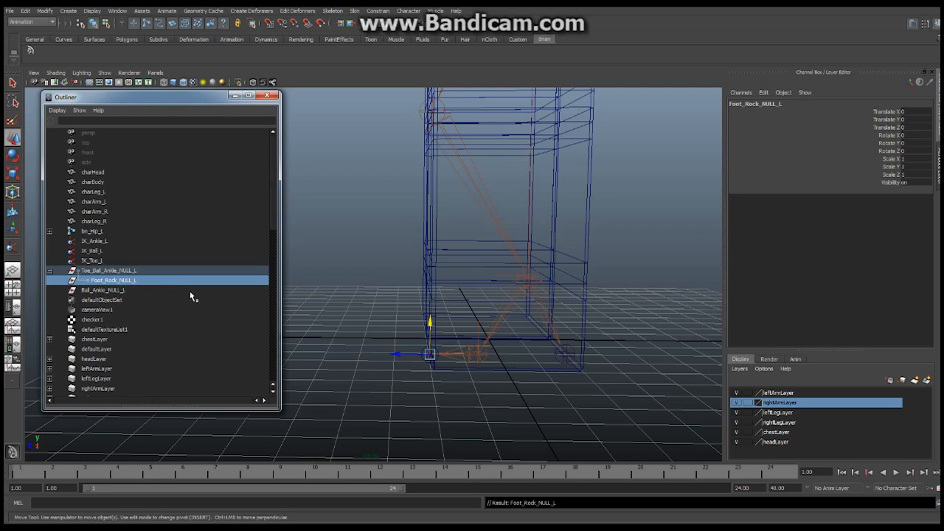
Duplicate Ball_Ankle_NULL_L and rename the copy Toe_Rotator_NULL_L.
click(109, 292)
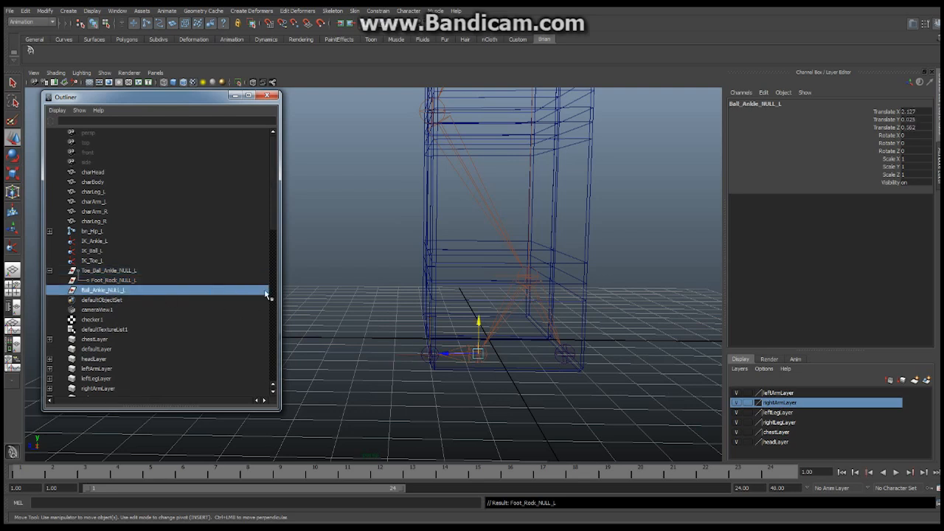
click(27, 12)
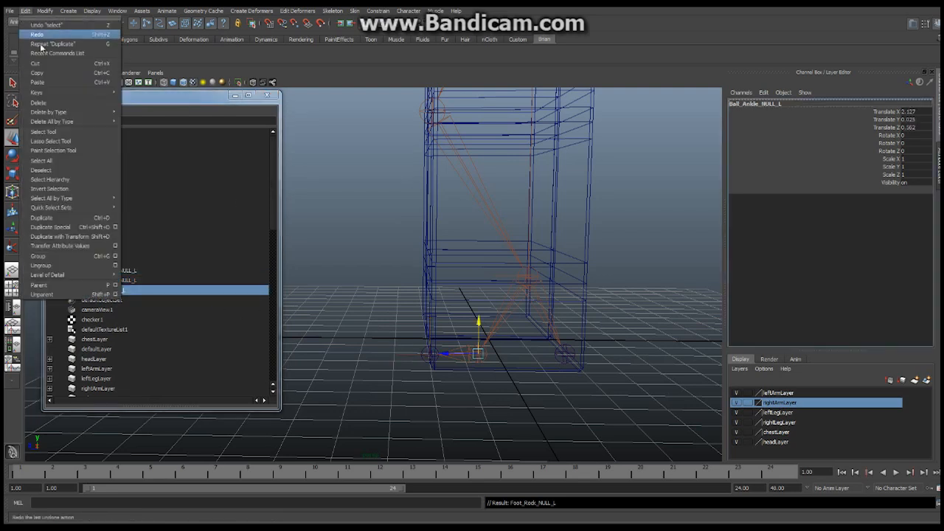
click(53, 237)
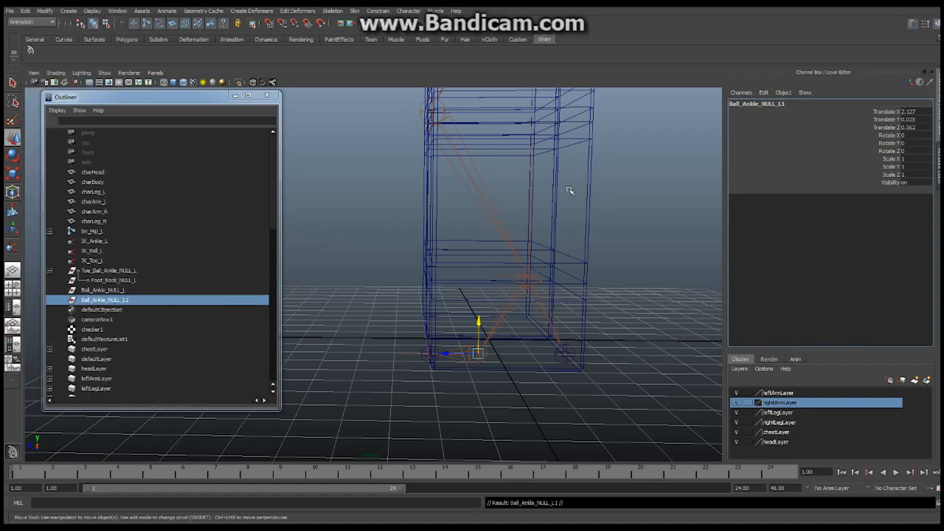
double_click(781, 106)
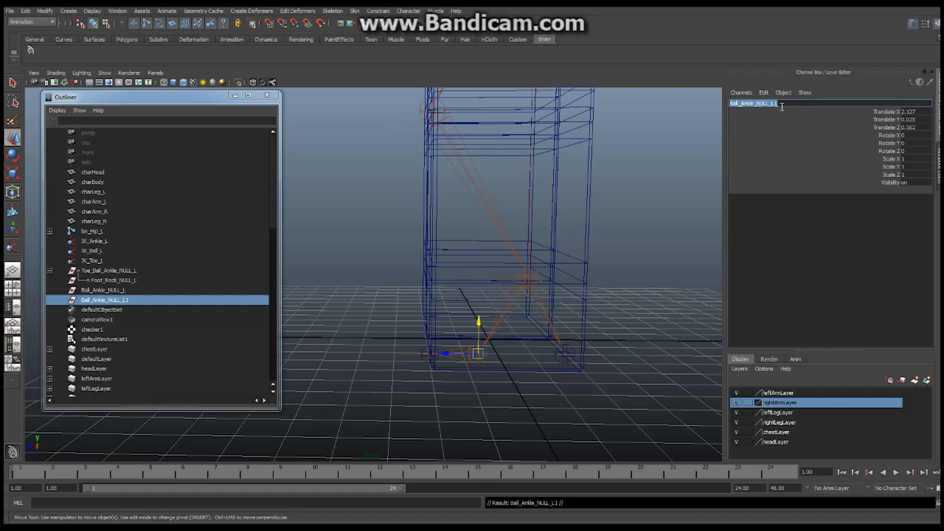
text(Toe_Rotator_NULL_L)
key(Return)
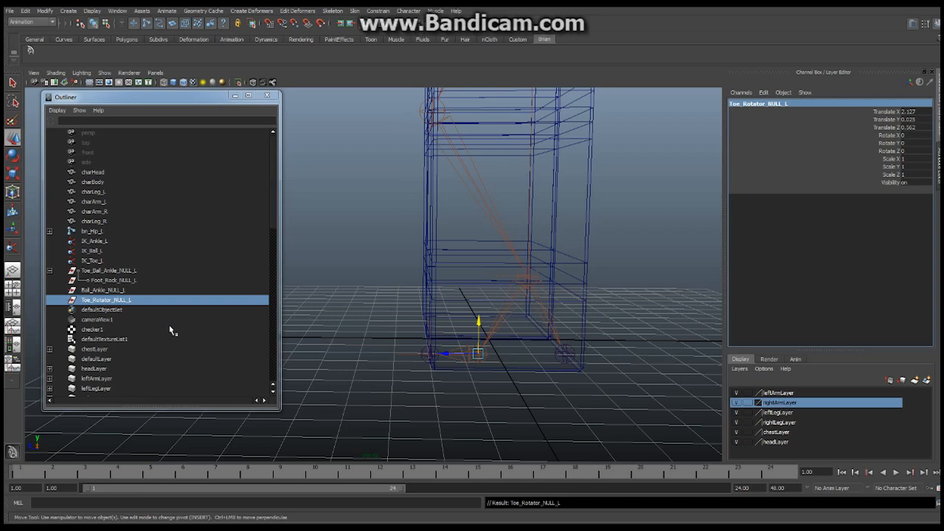
Parent the toe IK handle IK_Toe_L under Toe_Rotator_NULL_L and expand that group.
click(93, 261)
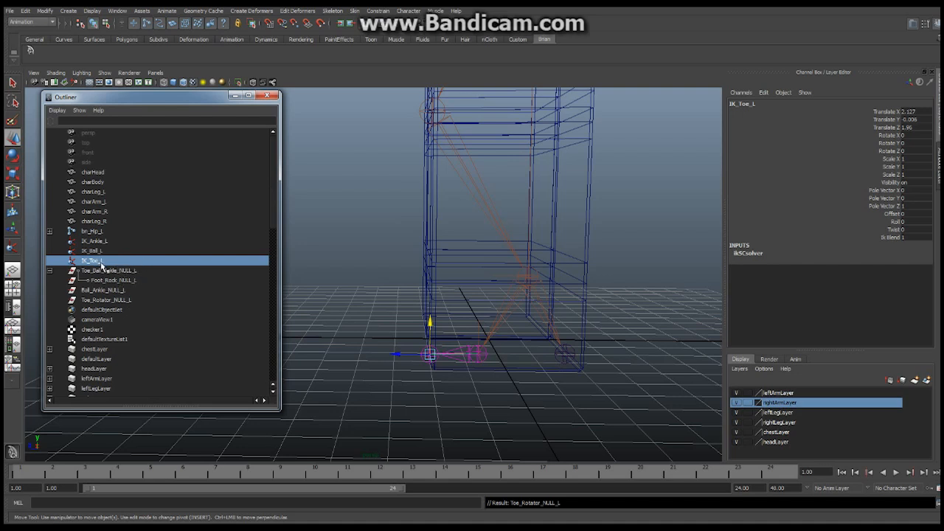
middle_drag(101, 267, 107, 303)
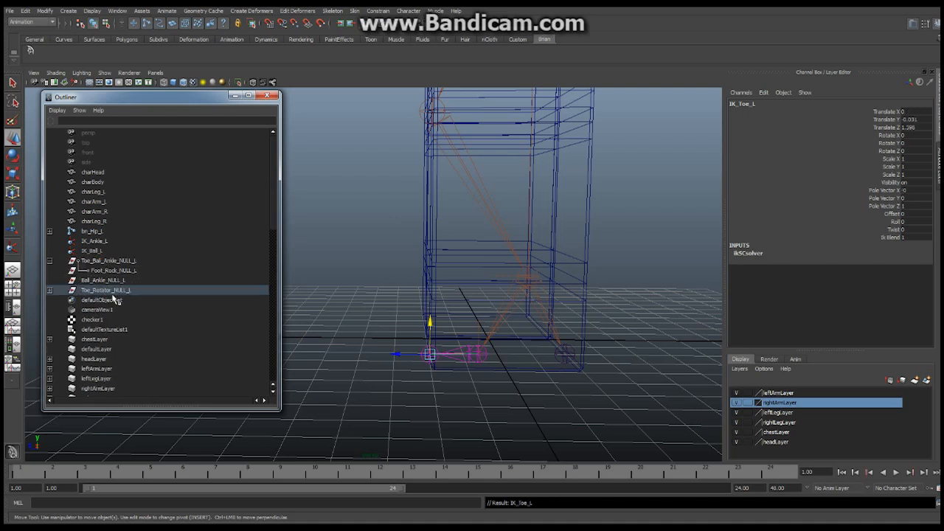
click(49, 290)
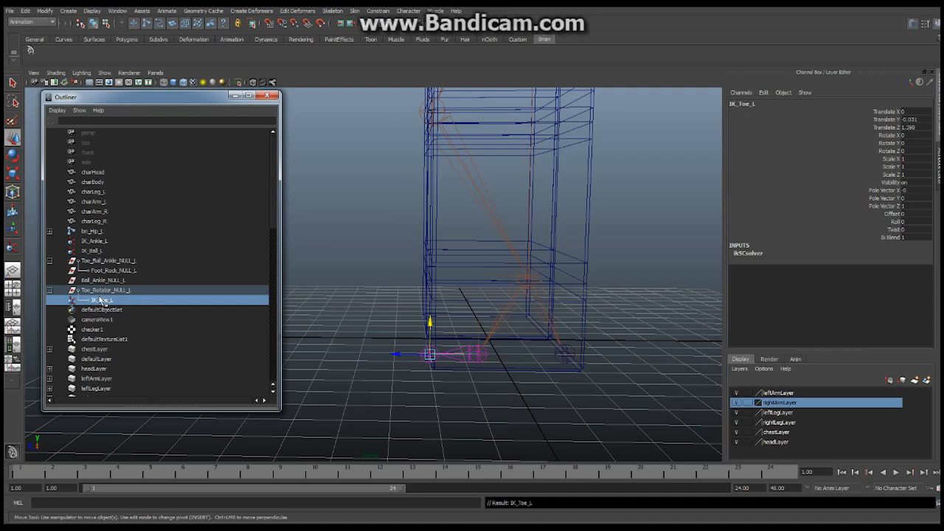
Parent the IK handles IK_Ankle_L and IK_Ball_L under Ball_Ankle_NULL_L.
click(102, 242)
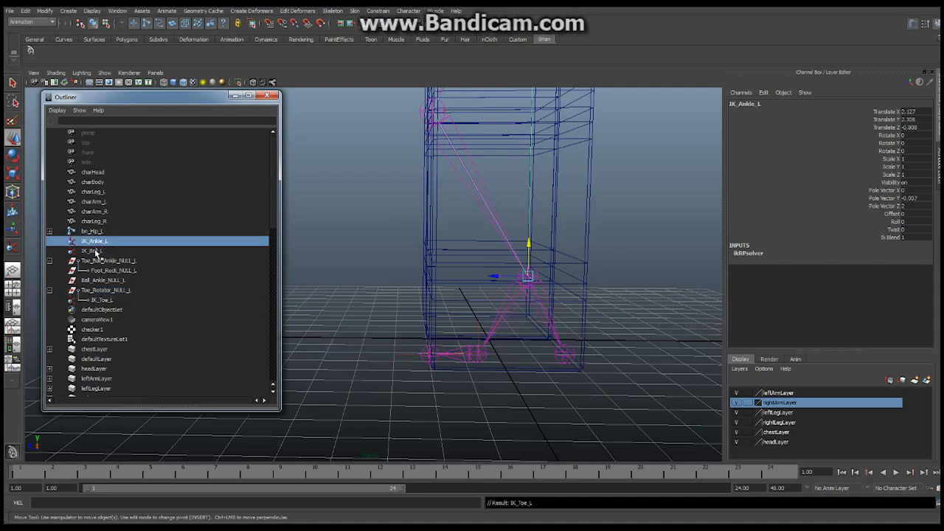
ctrl+click(94, 251)
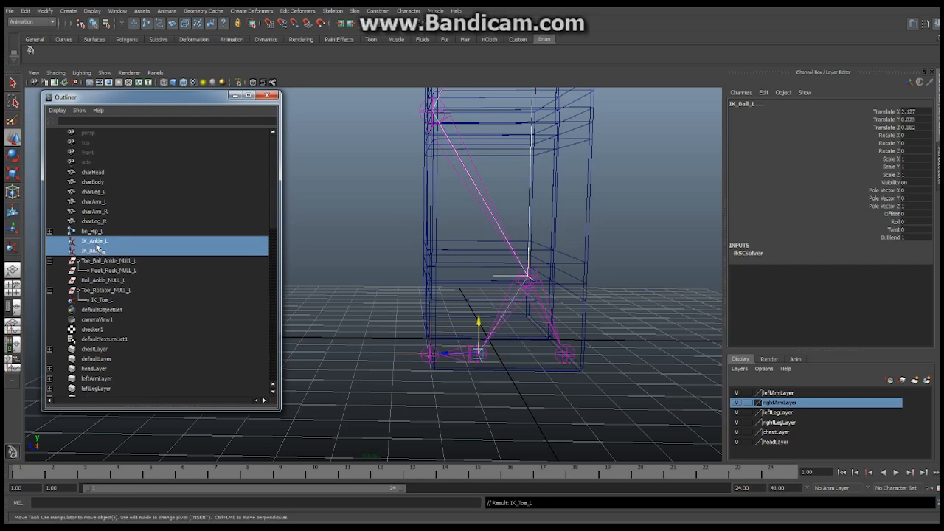
middle_drag(95, 245, 103, 281)
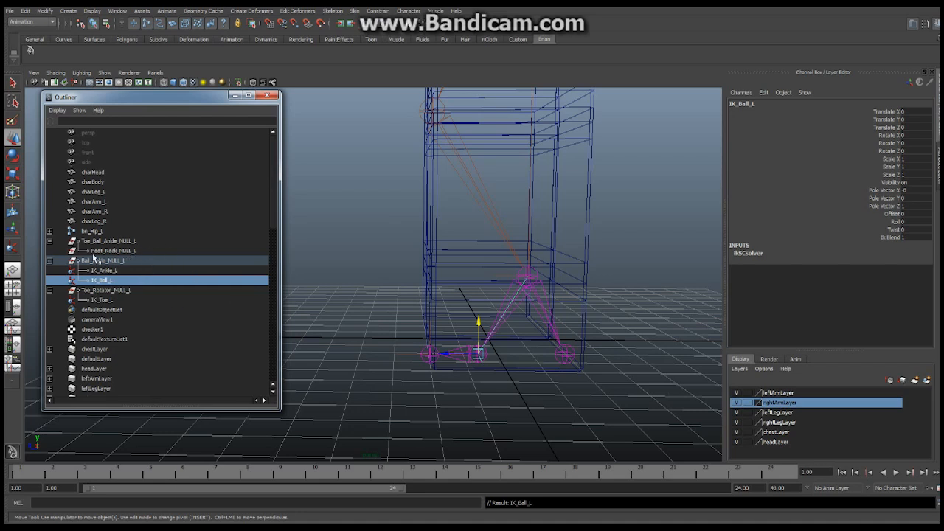
Parent Ball_Ankle_NULL_L and Toe_Rotator_NULL_L under Foot_Rock_NULL_L.
click(97, 260)
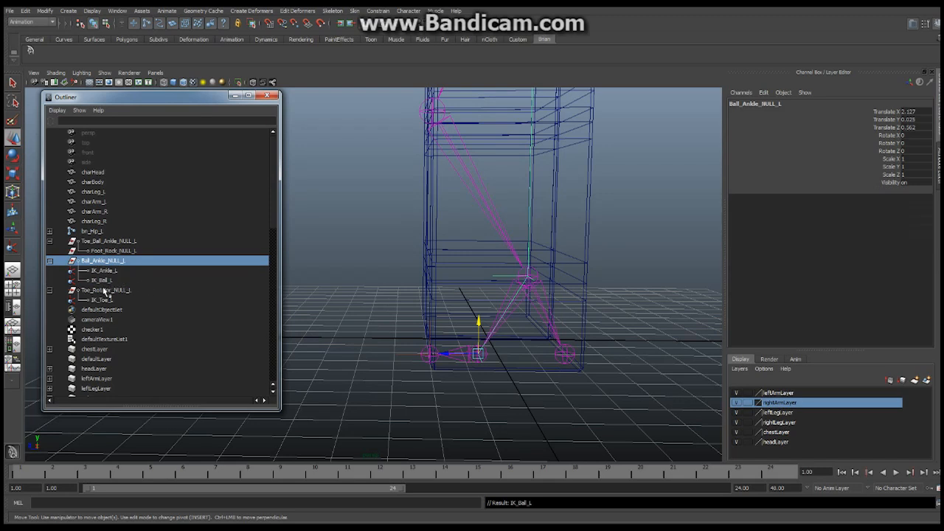
ctrl+click(104, 290)
middle_drag(111, 270, 113, 250)
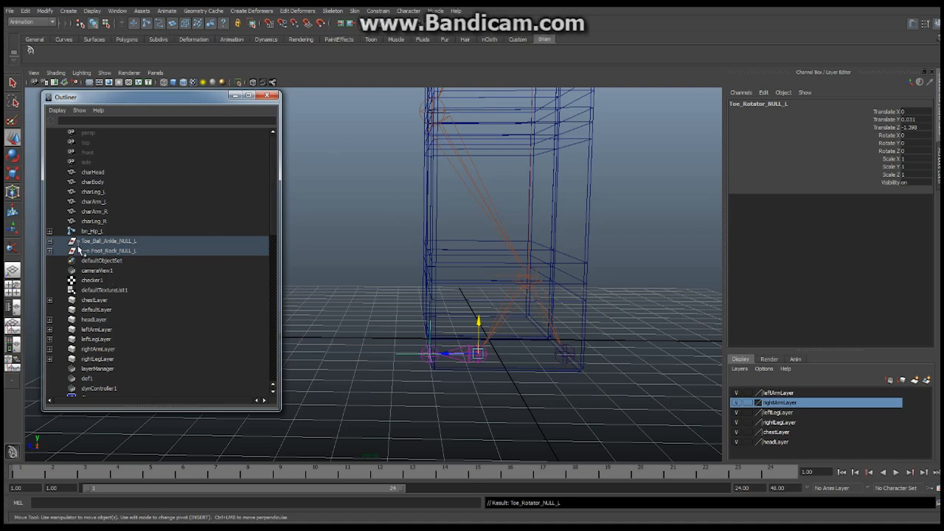
Test the foot hierarchy by raising Toe_Ball_Ankle_NULL_L along Y, and undo the move.
click(111, 242)
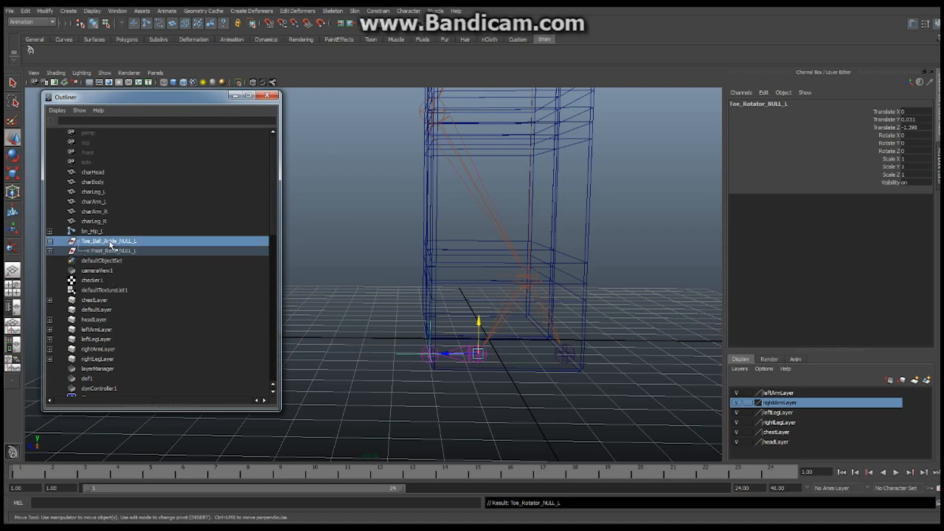
drag(429, 323, 427, 293)
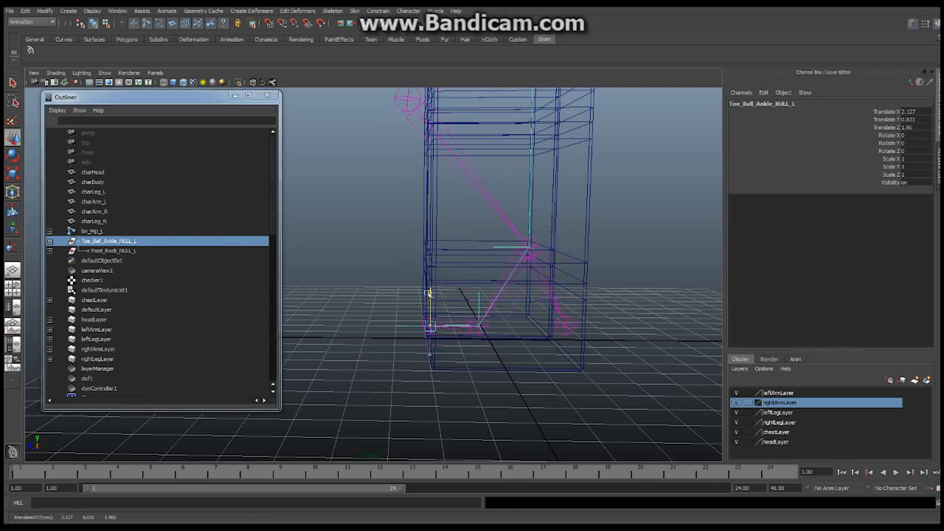
key(ctrl+z)
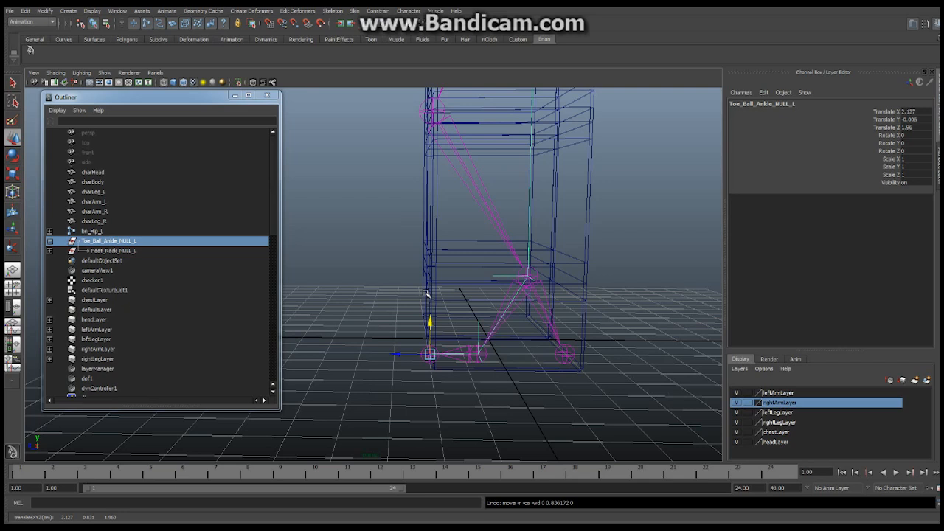
Create a NURBS circle and move it along X to about 2.09, under the left foot.
alt+drag(588, 245, 499, 236)
alt+right_drag(489, 226, 493, 255)
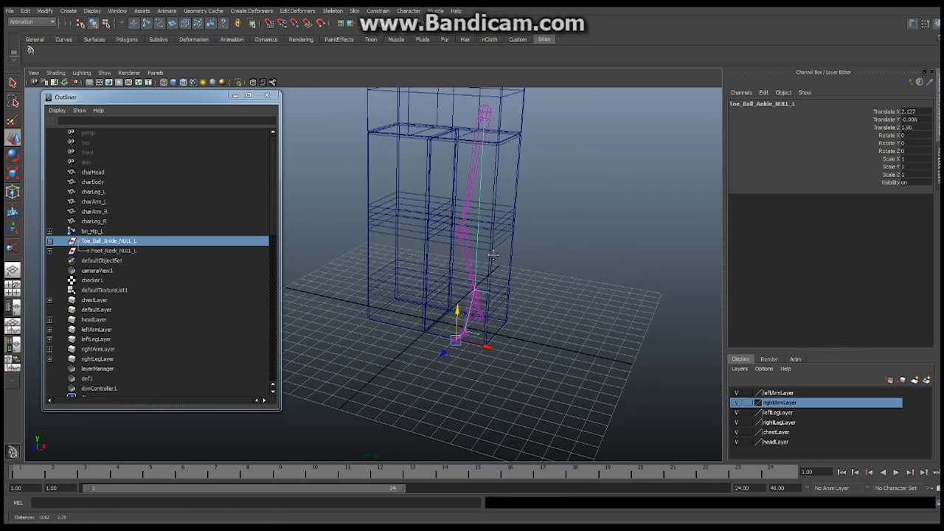
alt+middle_drag(492, 255, 500, 280)
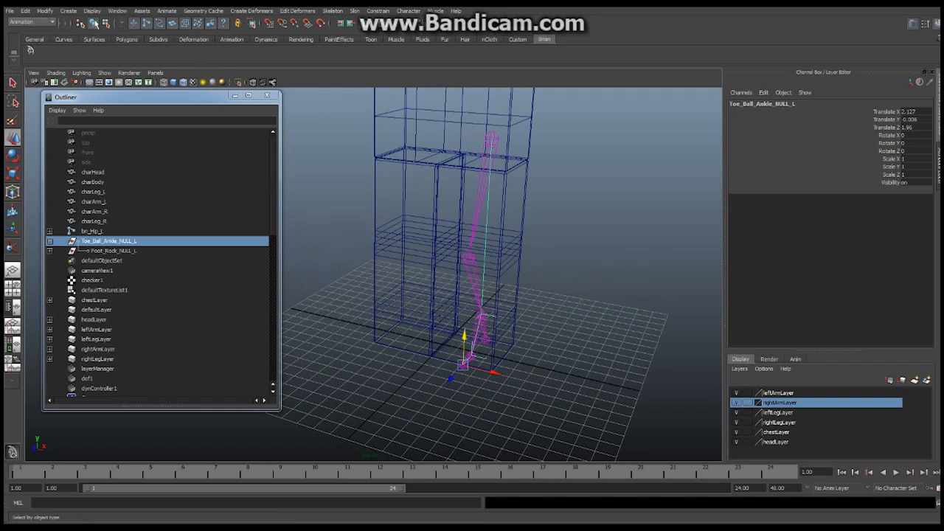
click(68, 10)
mouse_move(83, 27)
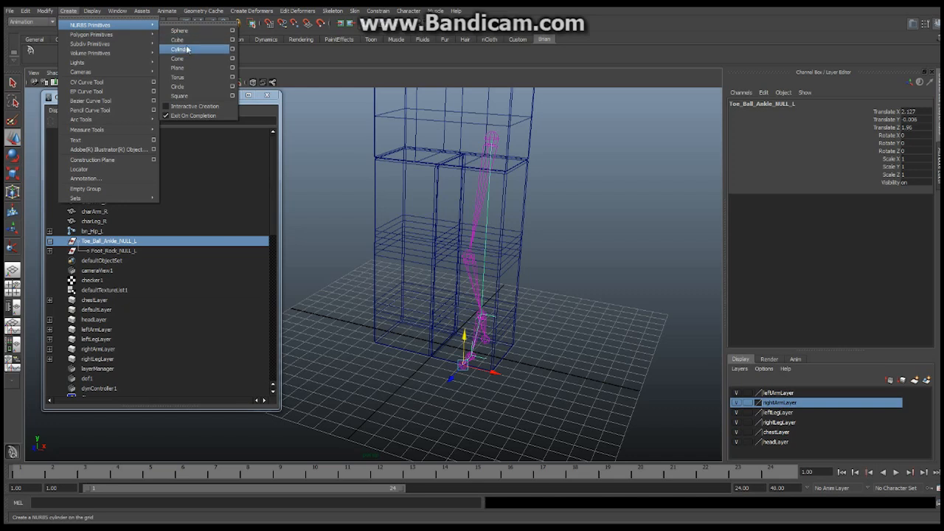
click(197, 86)
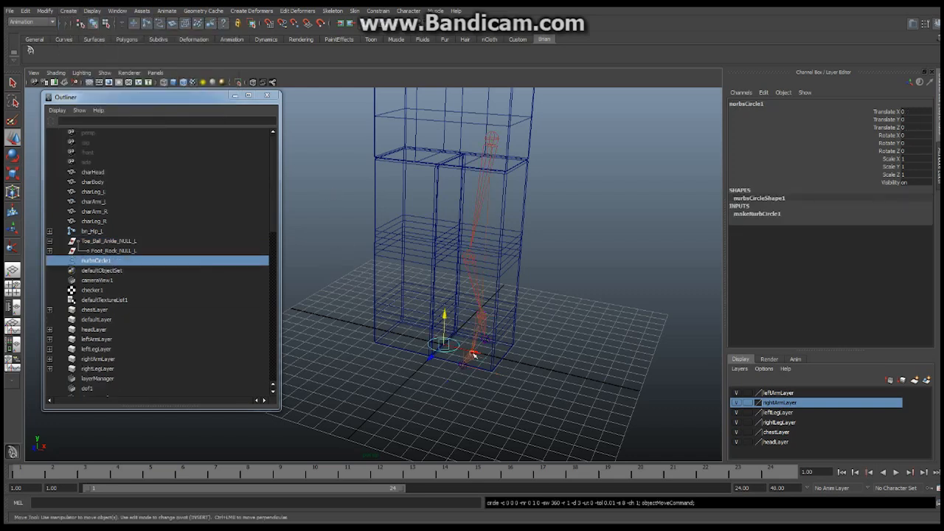
drag(473, 355, 396, 282)
alt+right_drag(396, 282, 487, 287)
alt+drag(354, 305, 511, 233)
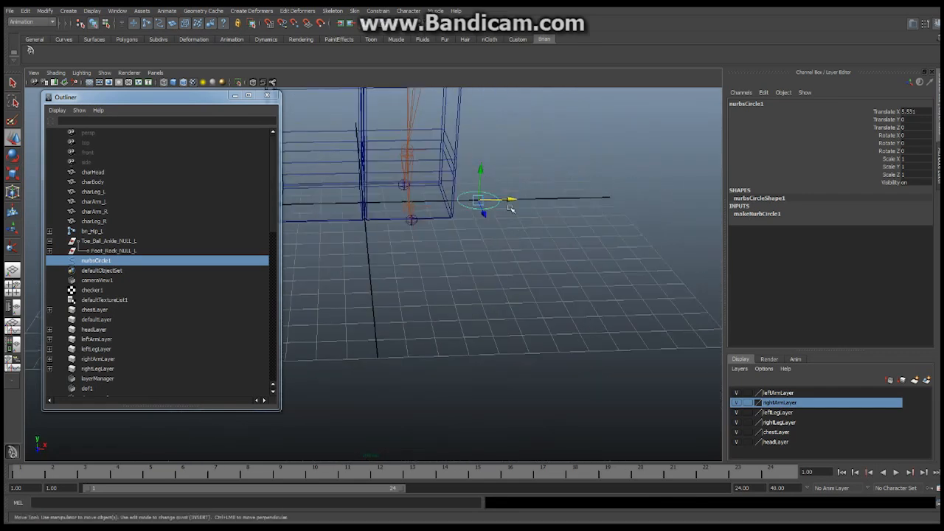
drag(509, 200, 458, 244)
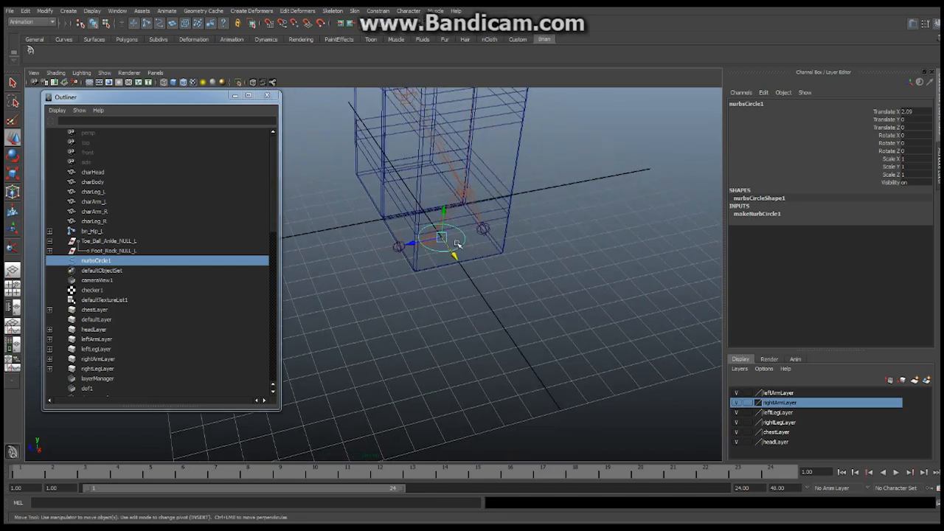
Set the NURBS circle's Scale X, Y and Z to 3.
right_drag(458, 244, 432, 247)
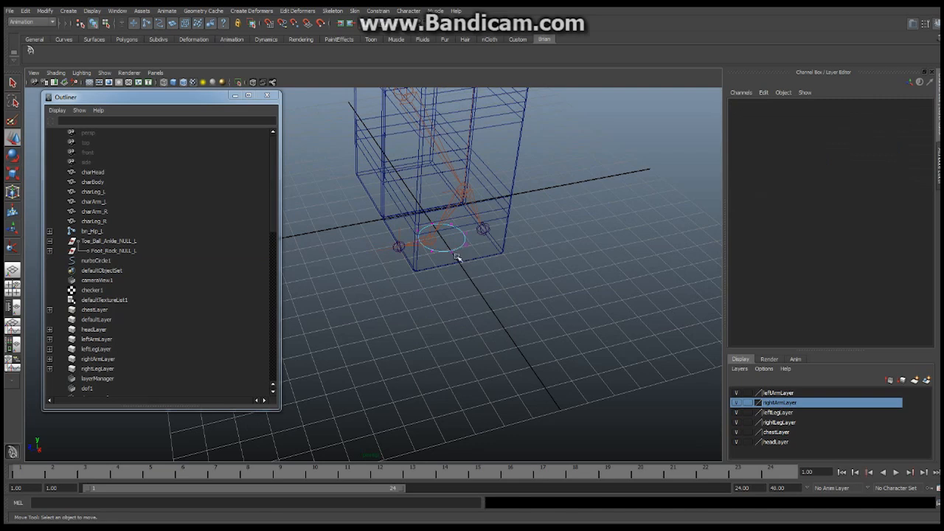
alt+drag(461, 261, 467, 255)
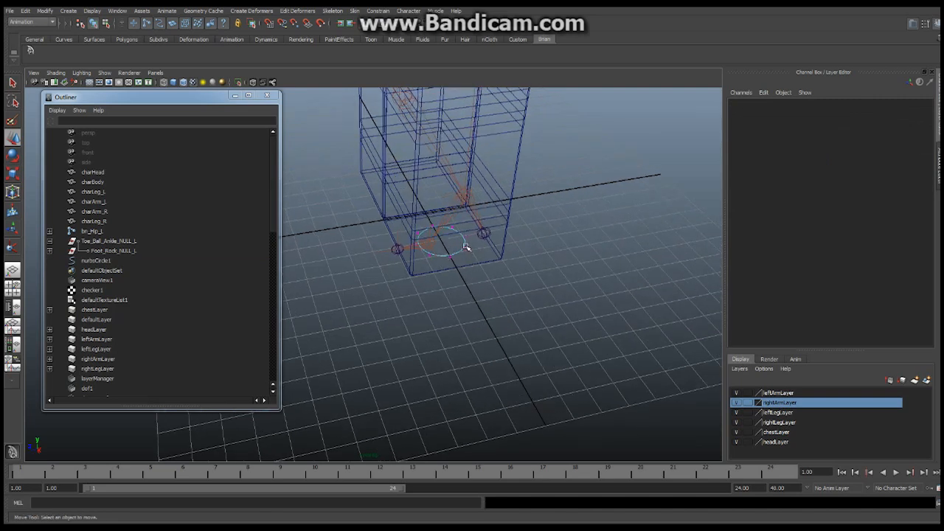
mouse_move(466, 247)
right_down()
mouse_move(488, 237)
mouse_move(470, 245)
right_up()
click(465, 245)
click(906, 158)
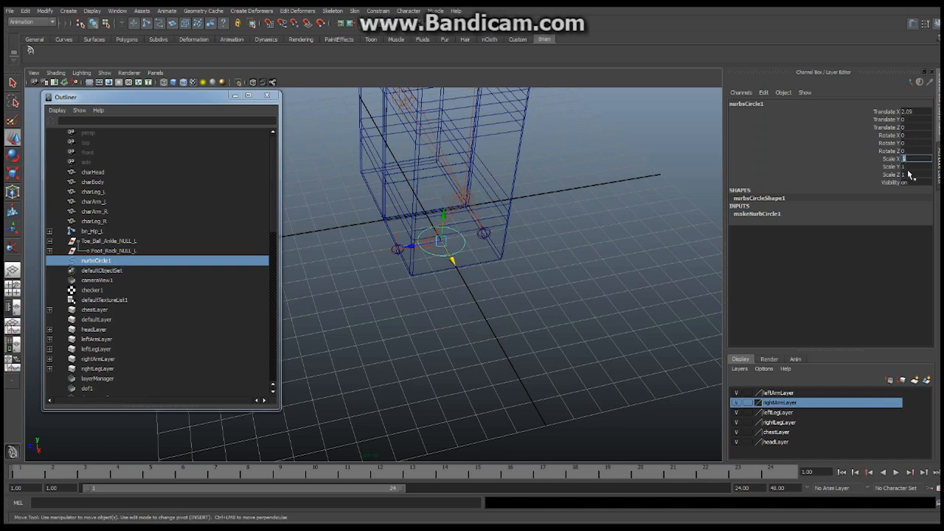
shift+click(909, 175)
text(3)
key(Return)
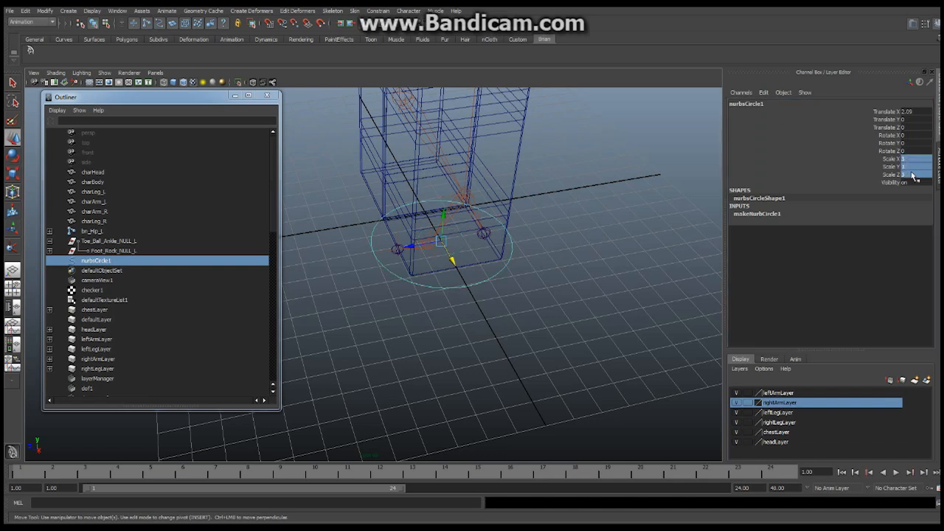
Show the NURBS circle's control vertices and move the heel-end corner vertices to square the curve around the back of the left foot.
right_drag(485, 281, 453, 285)
alt+drag(518, 281, 466, 280)
click(443, 294)
drag(510, 306, 411, 302)
click(391, 314)
drag(435, 267, 491, 275)
alt+drag(361, 261, 492, 263)
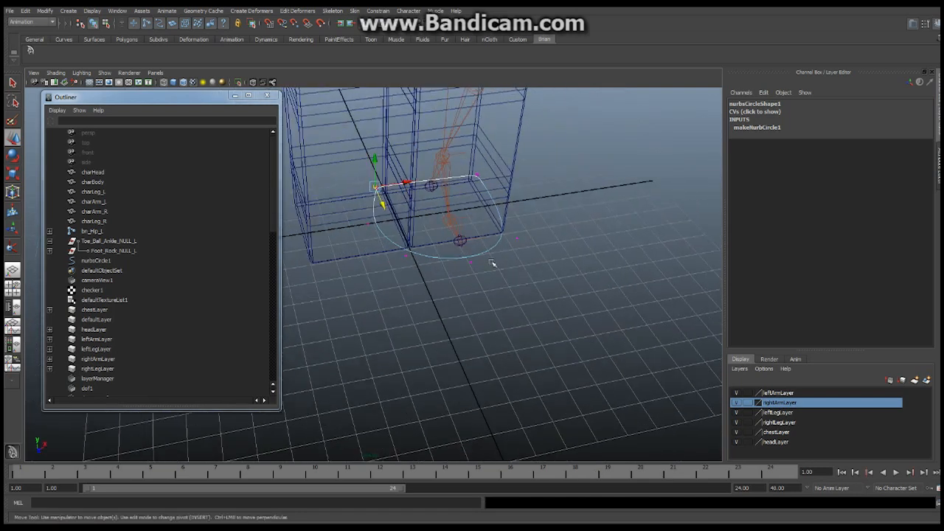
Move the remaining side and toe-end control vertices to square the curve around the left foot, and reselect the whole curve as an object.
click(374, 226)
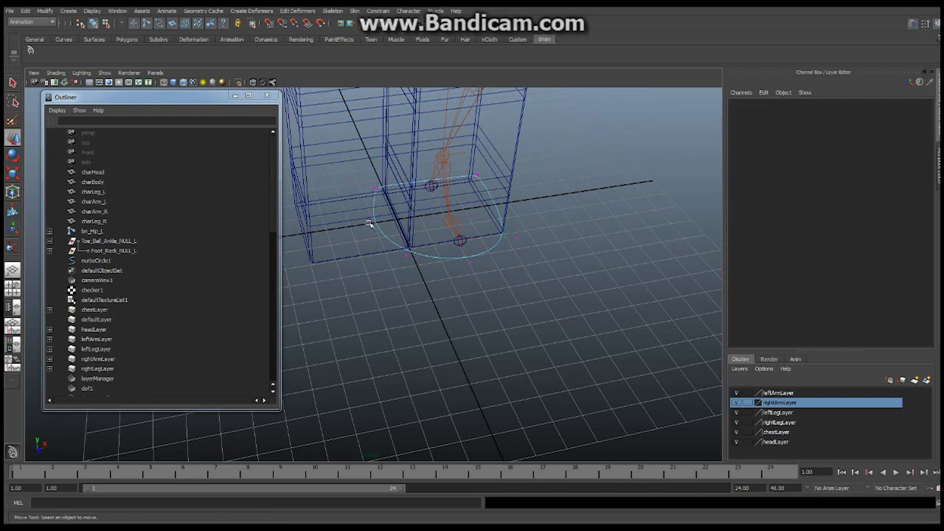
click(368, 223)
drag(389, 246, 542, 276)
drag(514, 315, 510, 284)
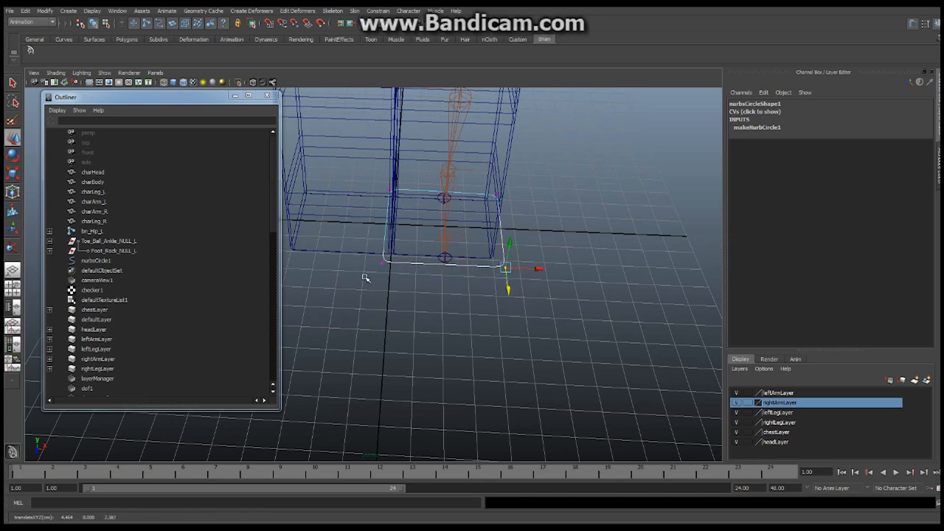
click(383, 262)
drag(385, 287, 381, 315)
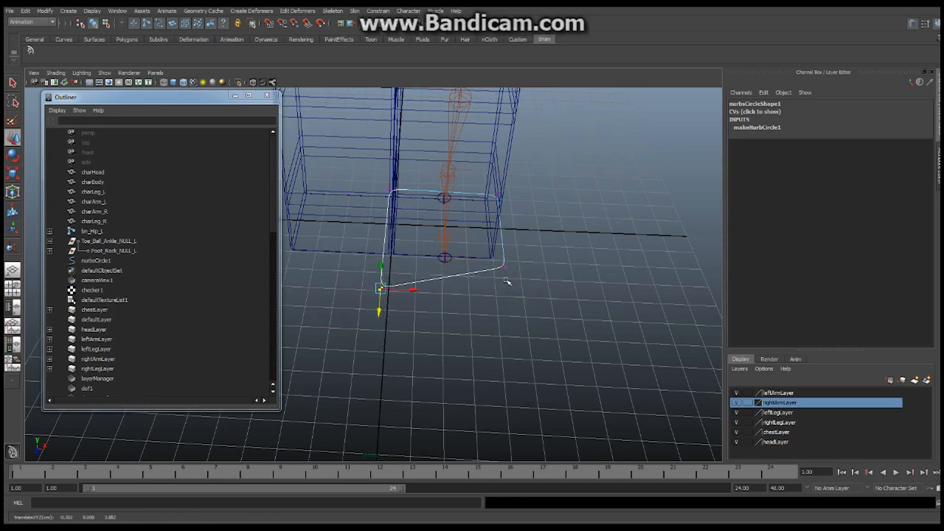
right_click(467, 275)
click(509, 263)
click(496, 270)
Rename the reshaped NURBS circle as cnt_Foot_L.
alt+drag(567, 264, 443, 254)
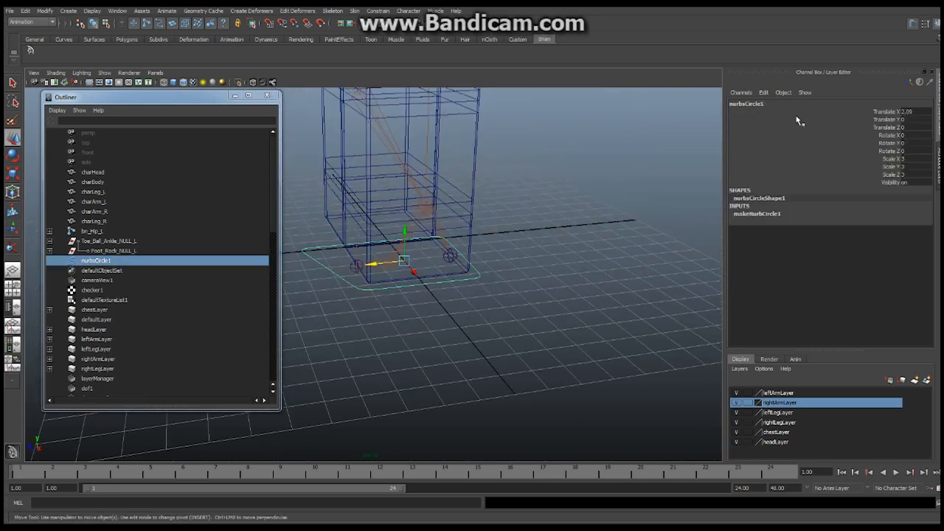
double_click(758, 106)
text(cnt_Foot_L)
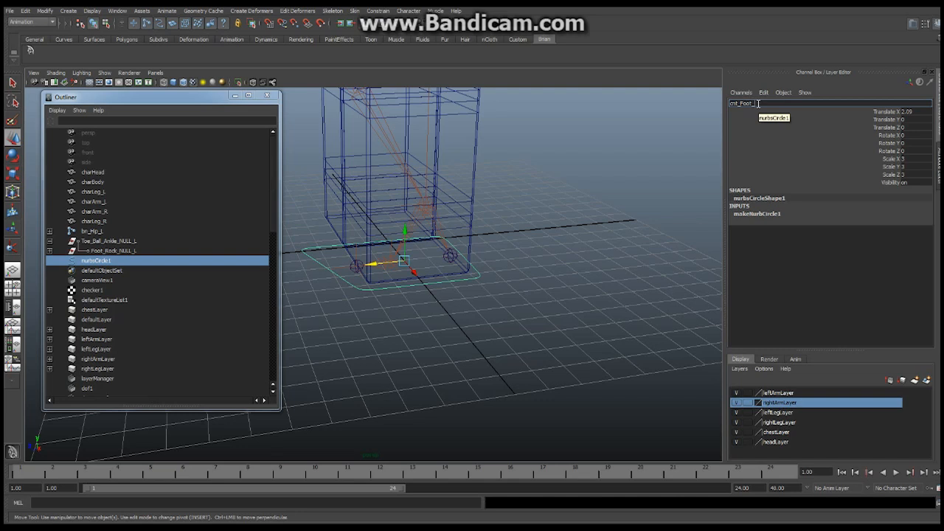
key(Return)
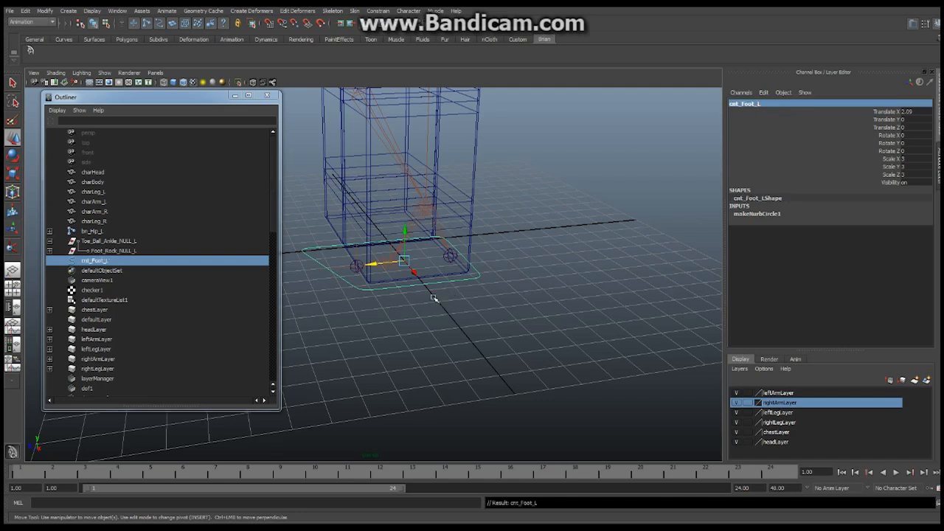
Create an empty group with nothing selected and name it adj_Foot_L.
mouse_move(432, 293)
alt+mouse_down()
mouse_move(450, 291)
mouse_move(421, 289)
mouse_move(441, 287)
alt+mouse_up()
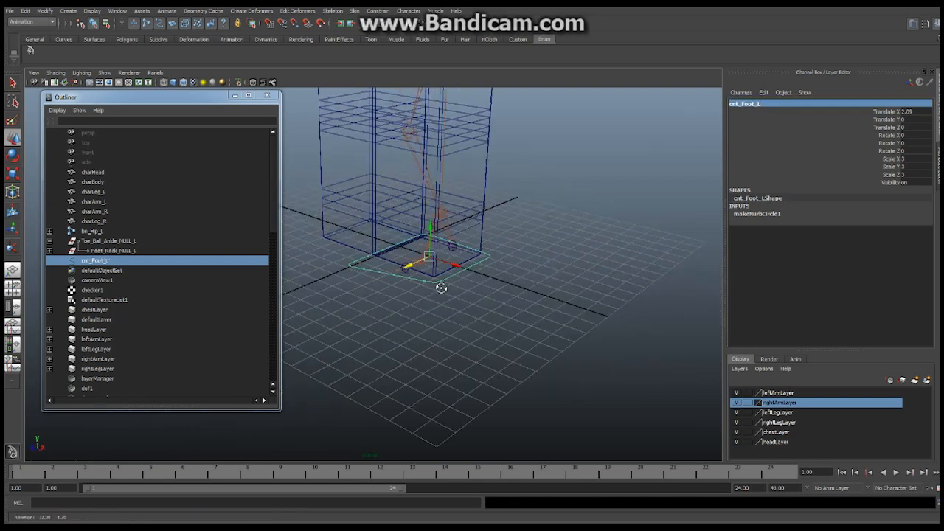
click(496, 303)
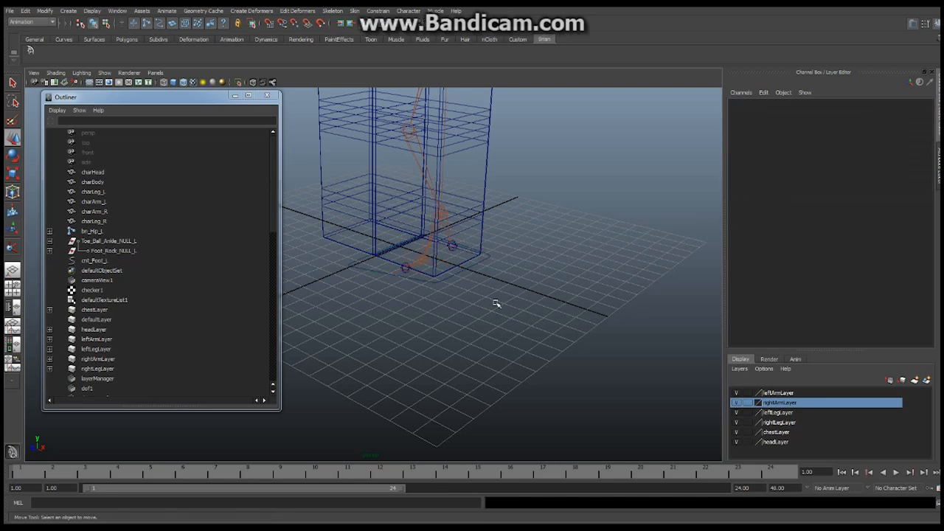
click(25, 11)
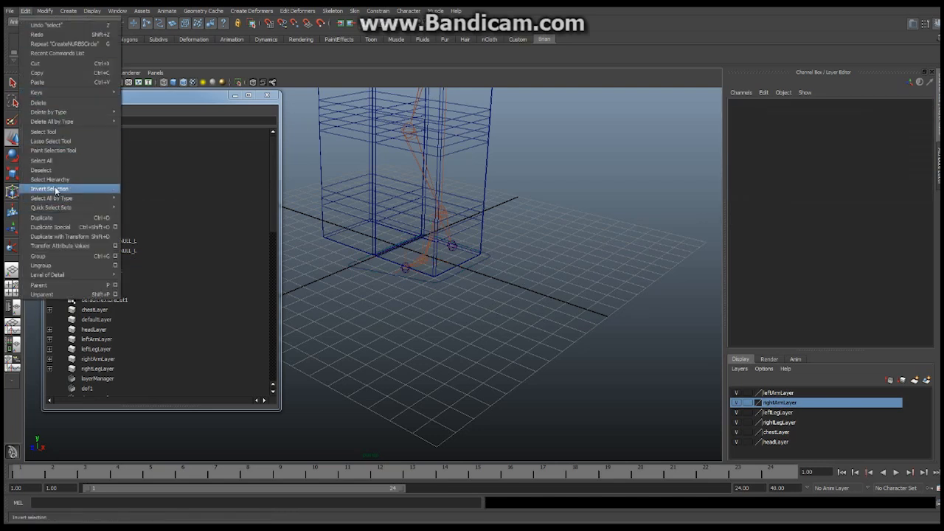
mouse_move(63, 208)
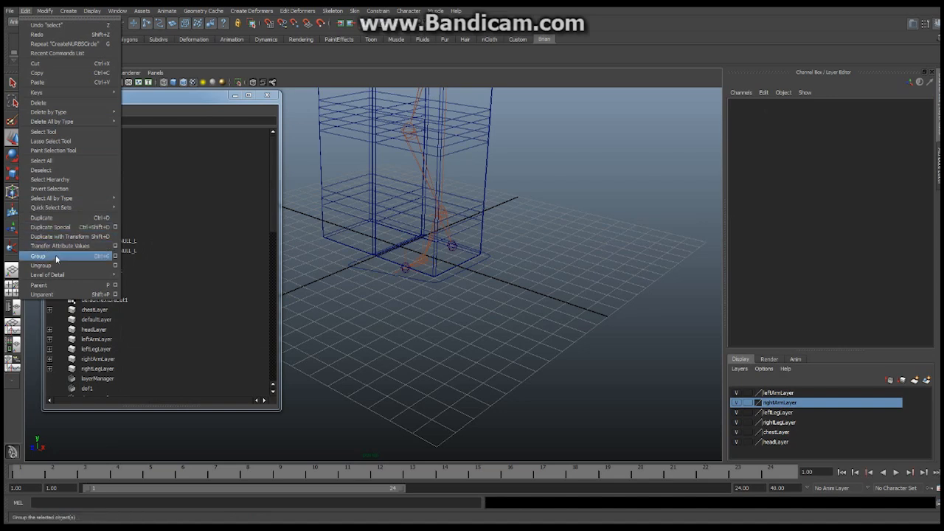
click(59, 255)
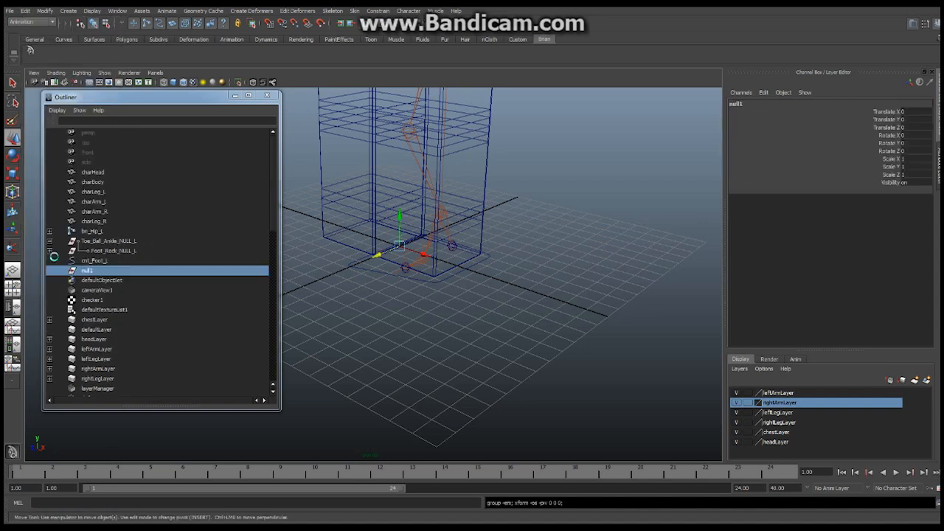
click(750, 105)
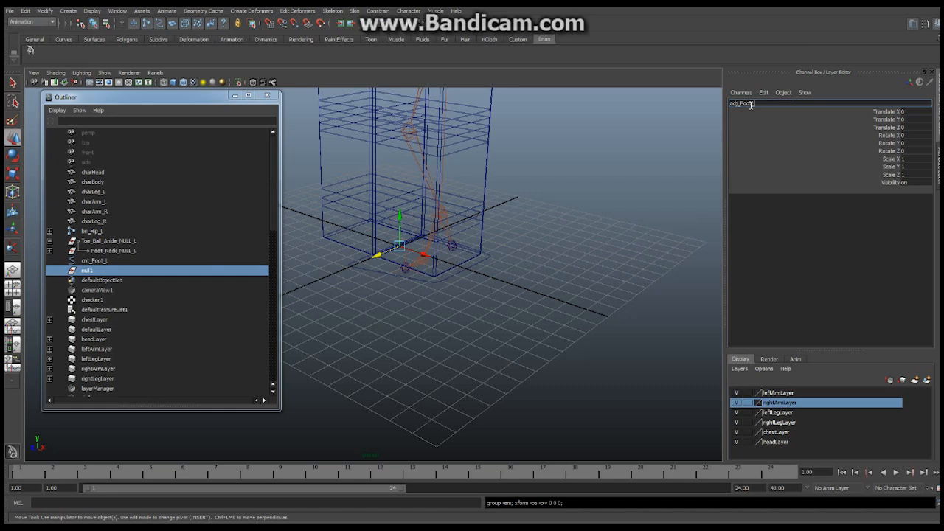
text(adj_Foot_L)
key(Return)
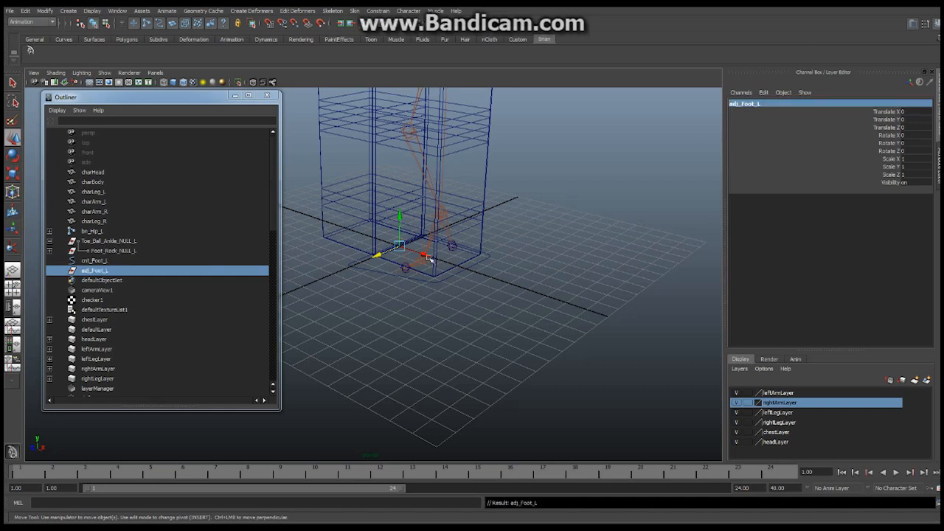
Point-constrain and orient-constrain adj_Foot_L to the ankle joint bn_Ankle_L.
alt+drag(436, 228, 522, 261)
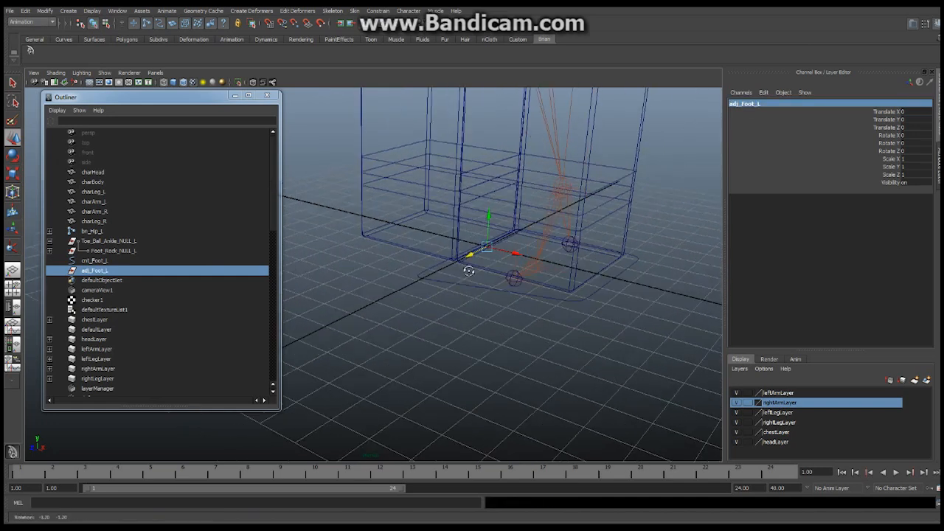
click(569, 183)
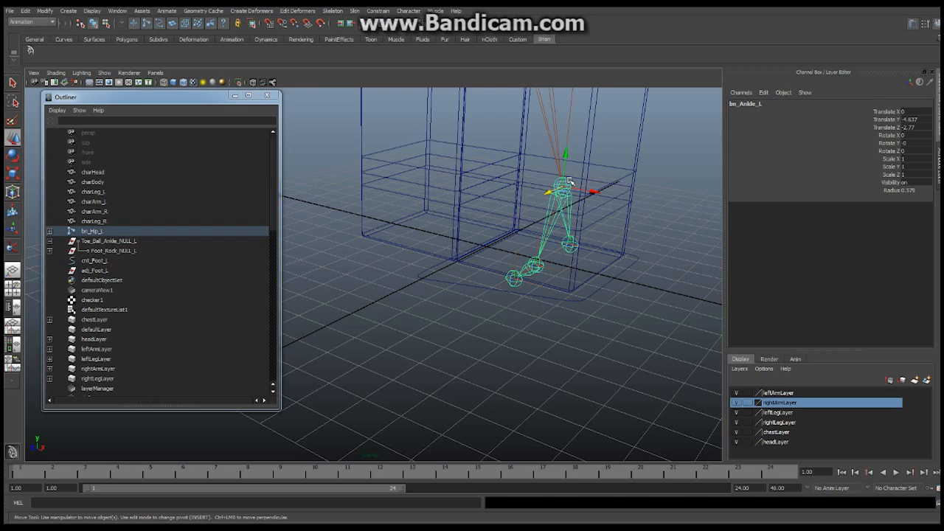
click(105, 270)
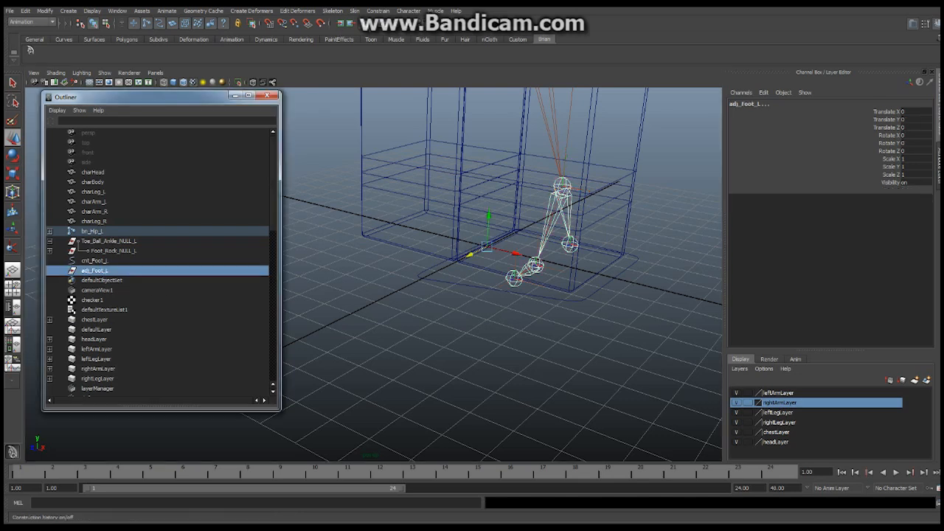
click(377, 11)
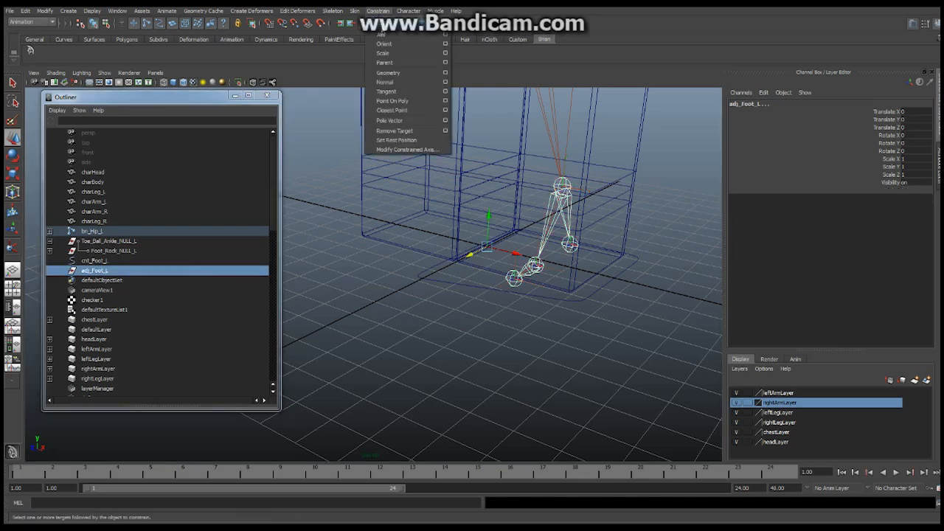
click(381, 24)
click(379, 11)
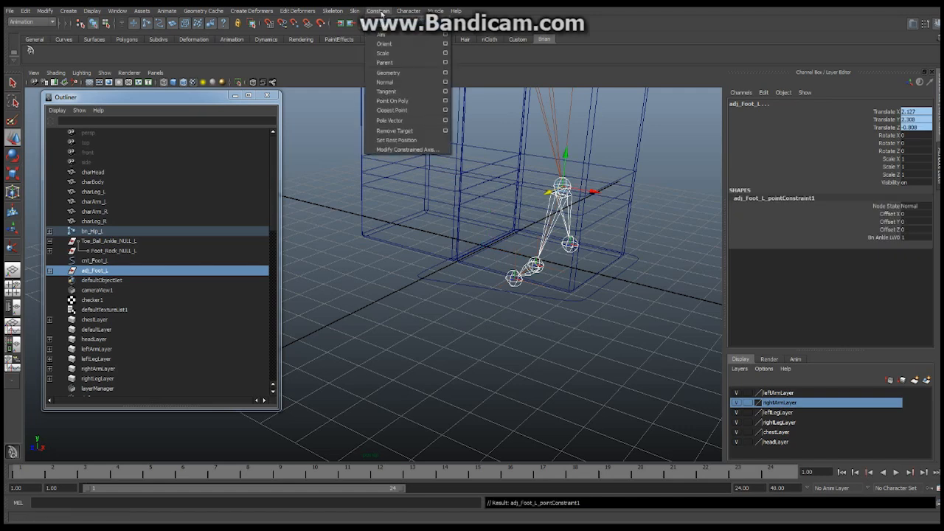
click(386, 44)
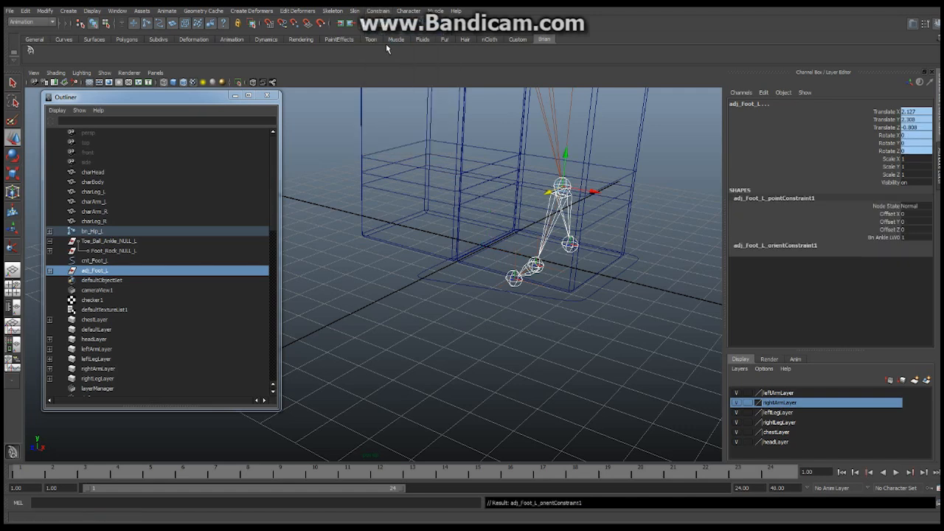
Parent the control curve cnt_Foot_L under adj_Foot_L.
click(100, 261)
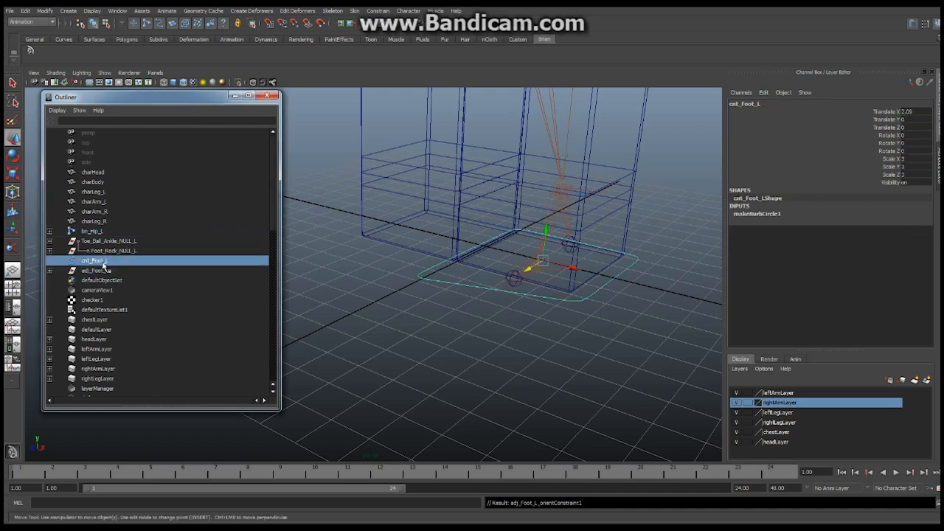
middle_drag(98, 263, 101, 274)
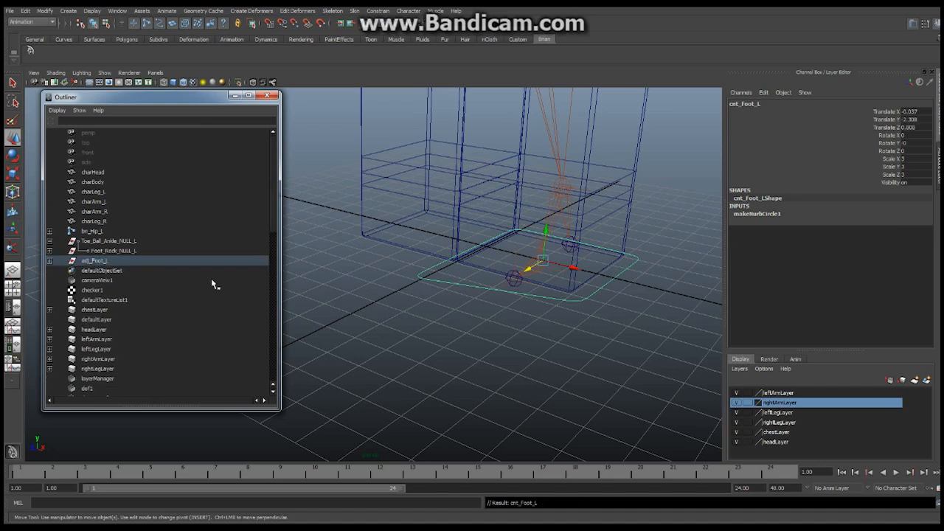
Snap the pivot of cnt_Foot_L onto the left ankle joint and freeze the curve's transformations.
alt+drag(527, 268, 474, 313)
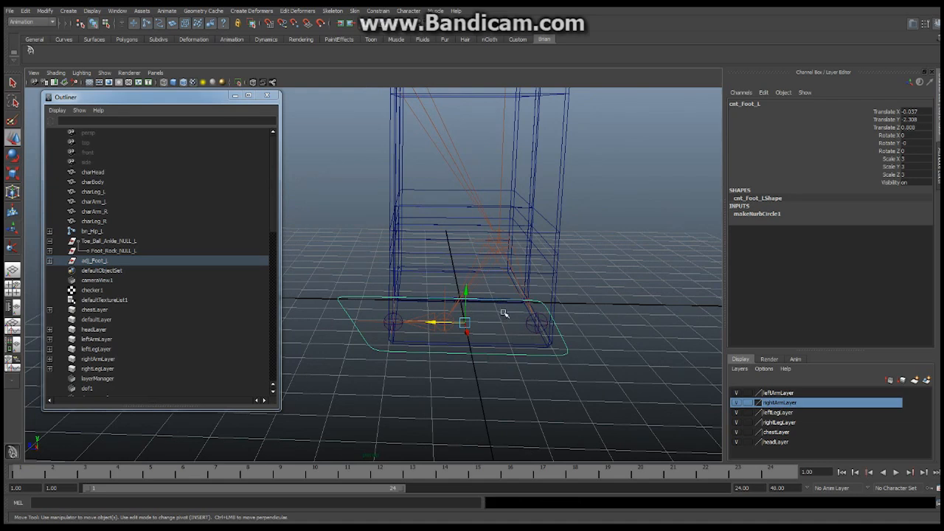
key(Insert)
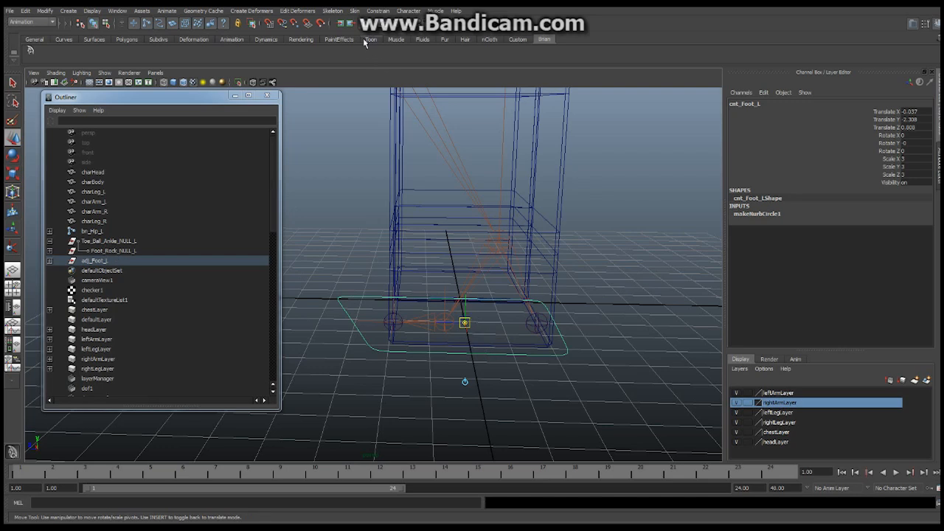
click(296, 25)
drag(464, 323, 465, 273)
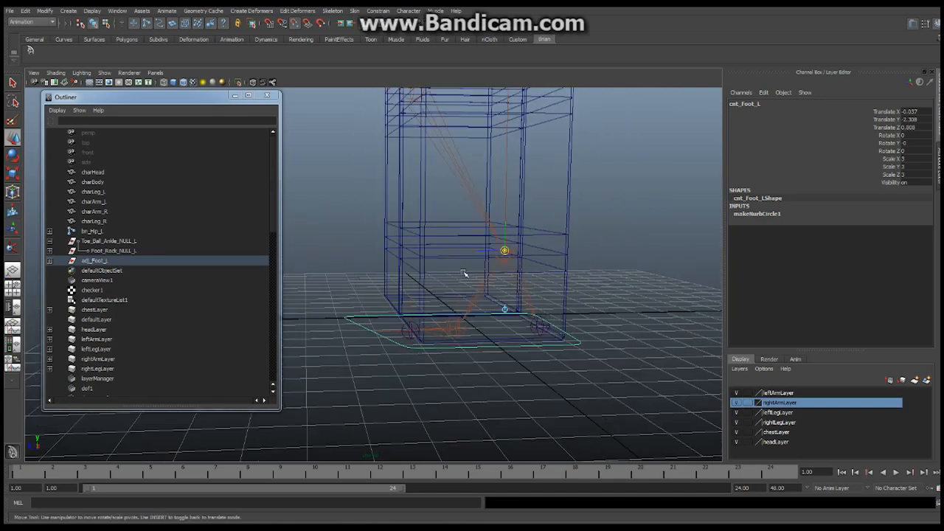
key(Insert)
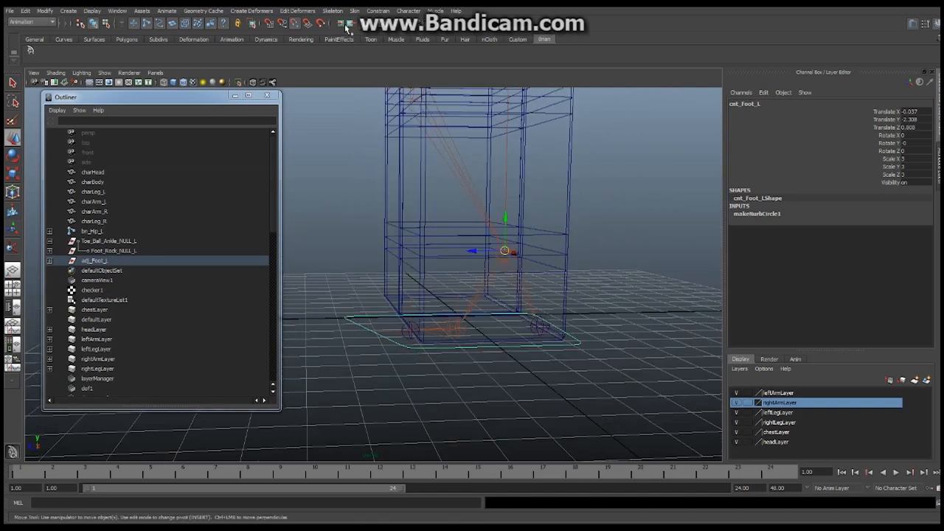
click(298, 26)
click(45, 11)
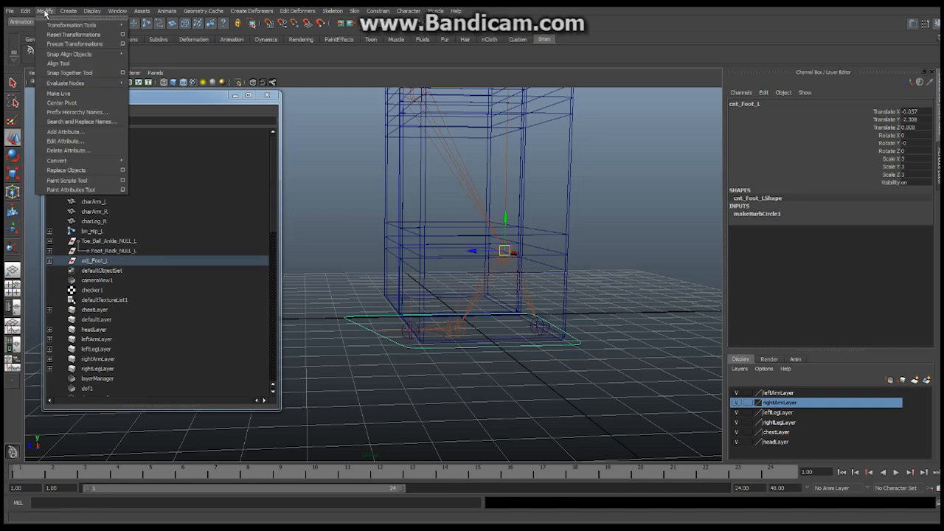
click(56, 45)
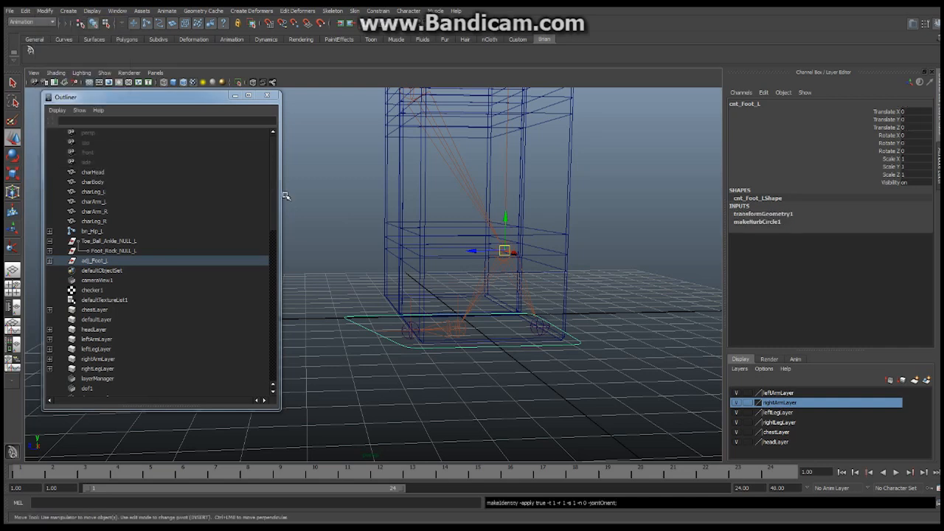
Expand adj_Foot_L and delete its point constraint and orient constraint.
click(110, 241)
click(50, 261)
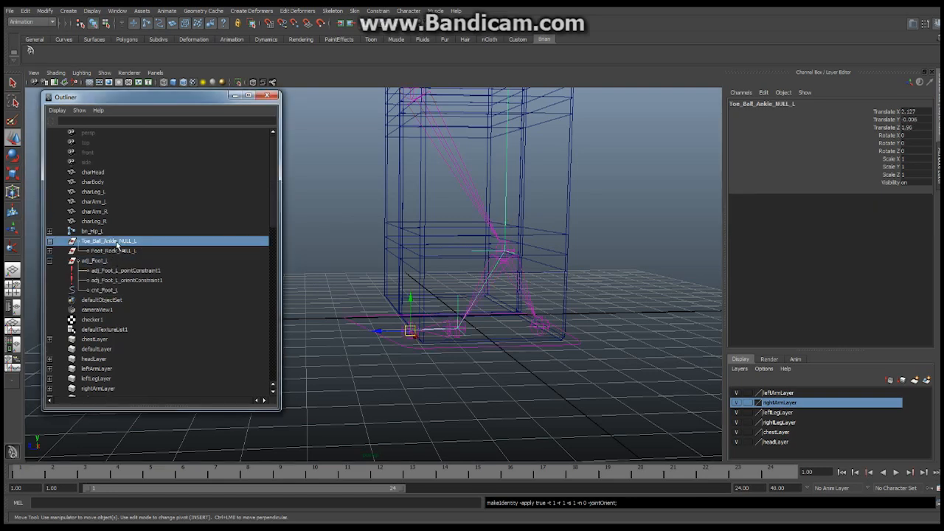
mouse_move(117, 247)
middle_down()
mouse_move(110, 297)
mouse_move(118, 251)
middle_up()
click(136, 271)
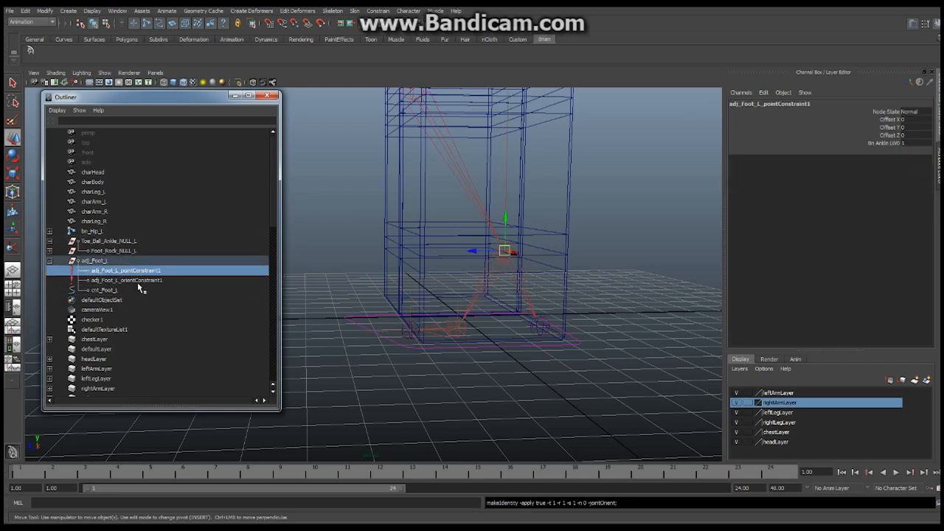
ctrl+click(143, 281)
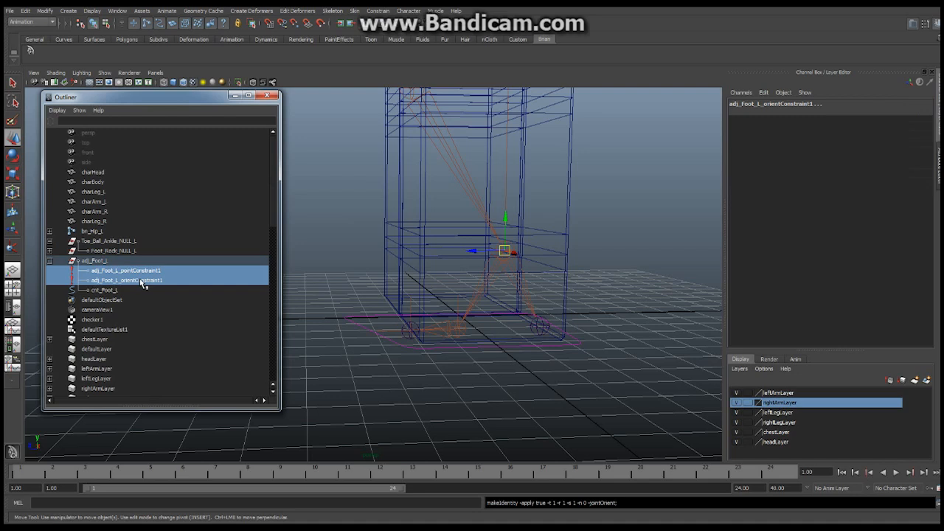
key(Delete)
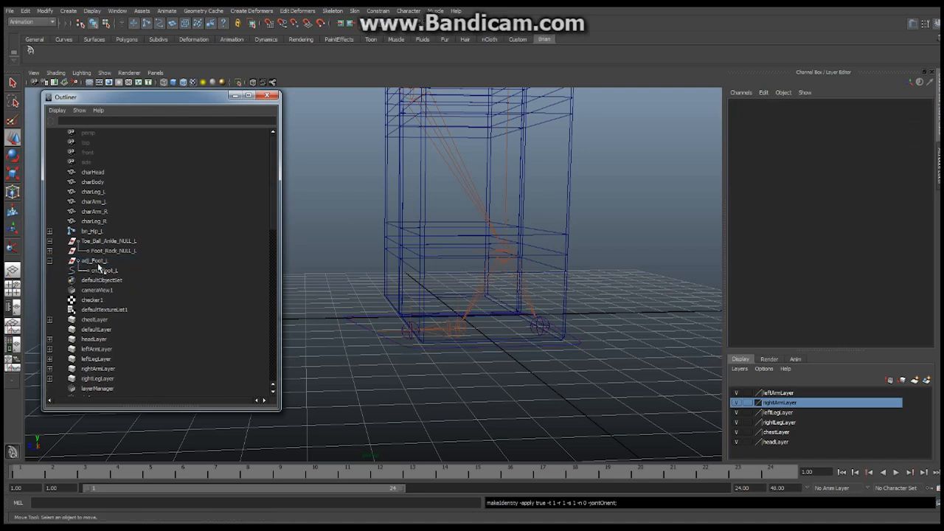
Parent Toe_Ball_Ankle_NULL_L under cnt_Foot_L.
click(122, 243)
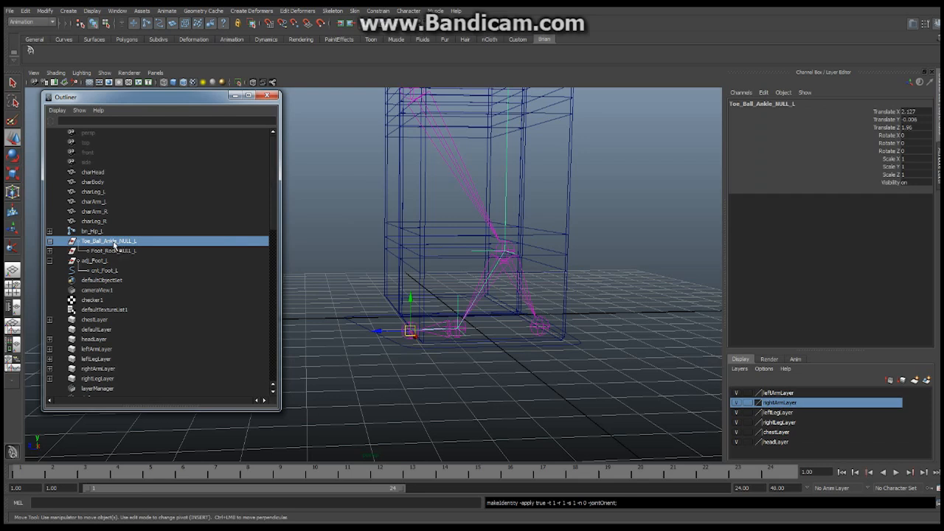
middle_drag(114, 246, 109, 271)
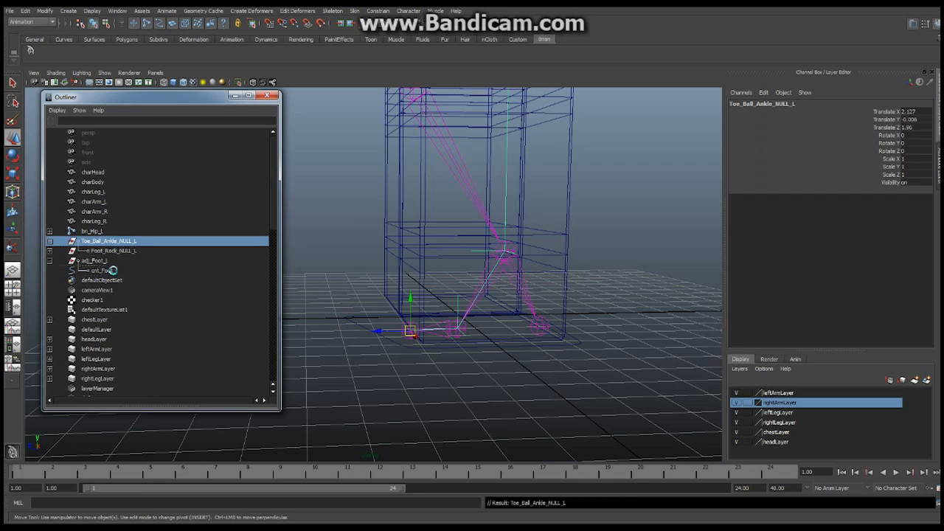
Test the foot control by raising cnt_Foot_L about 0.69 along Y, and undo the move.
click(500, 345)
mouse_move(509, 219)
mouse_down()
mouse_move(502, 170)
mouse_move(502, 232)
mouse_move(503, 216)
mouse_up()
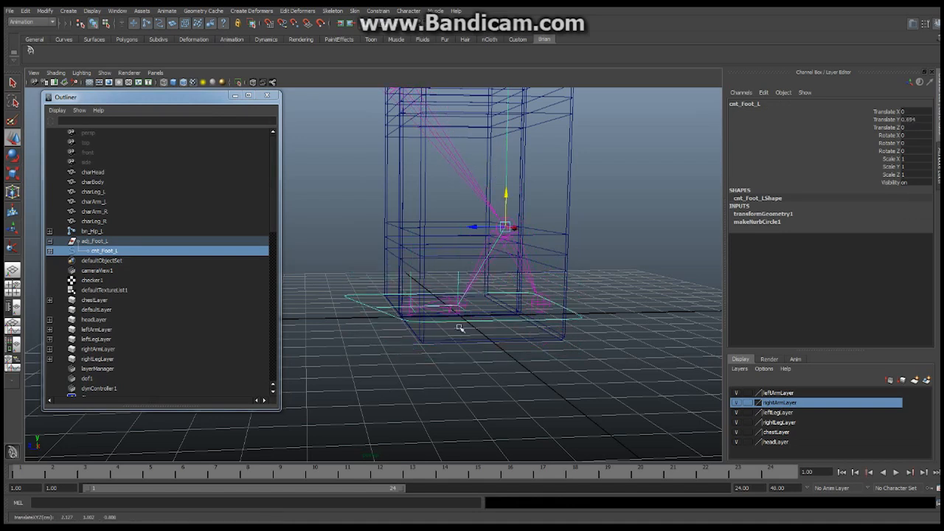
key(ctrl+z)
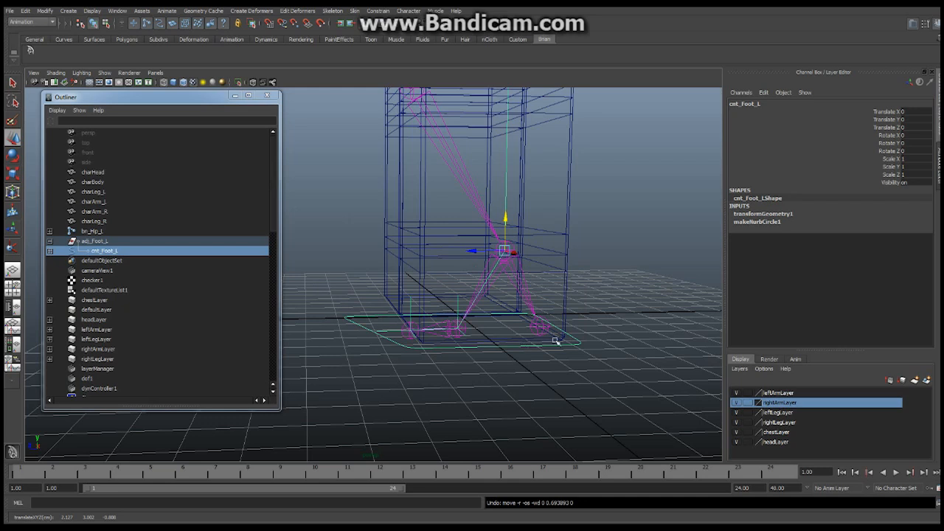
mouse_move(559, 341)
alt+mouse_down()
mouse_move(453, 316)
mouse_move(531, 322)
mouse_move(509, 346)
mouse_move(541, 343)
alt+mouse_up()
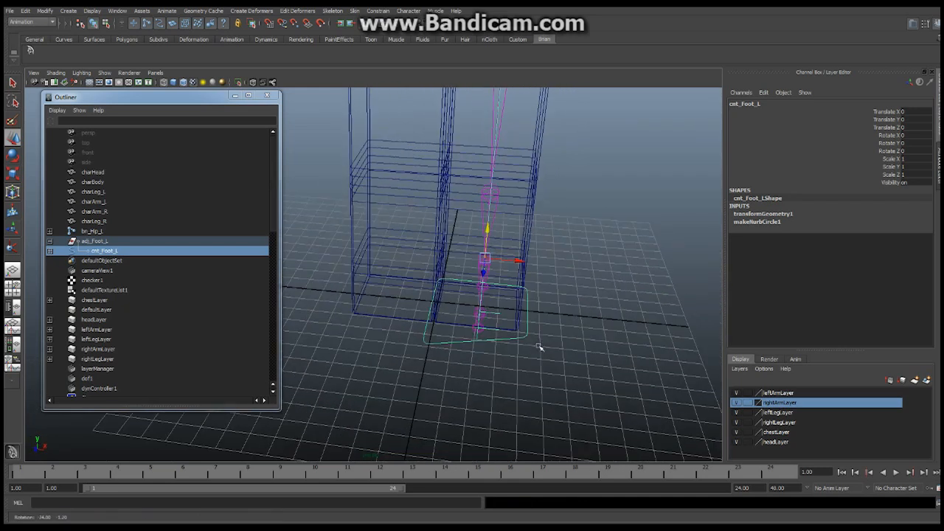